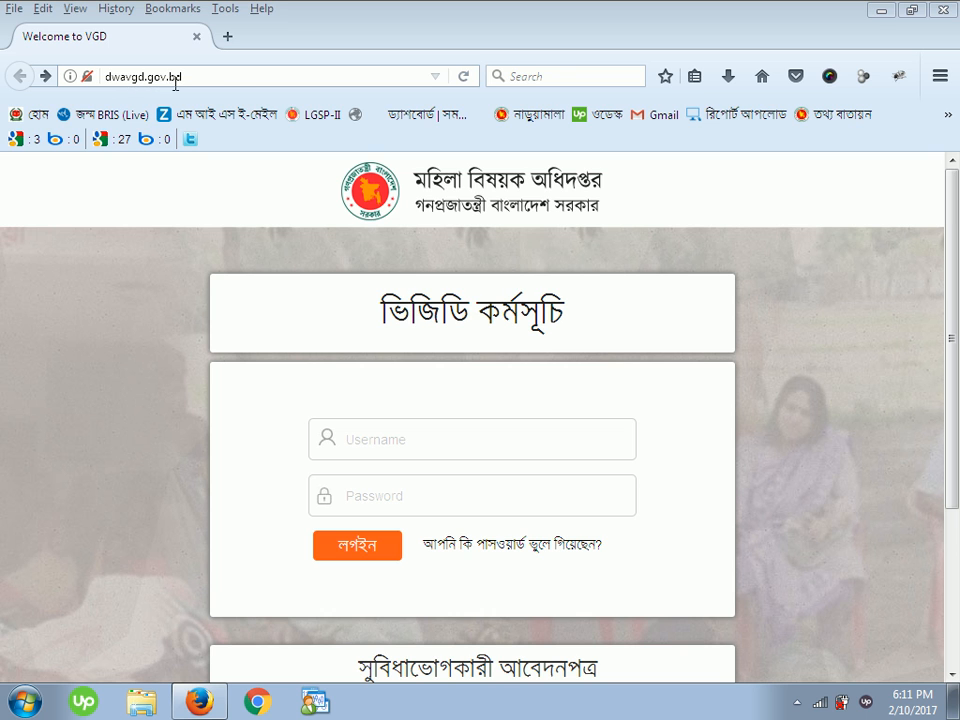
- Scroll down the login page to reveal the সুবিধাভোগকারী আবেদনপত্র link
{"action": "left_click_drag", "start_coordinate": [951, 215], "coordinate": [952, 390]}
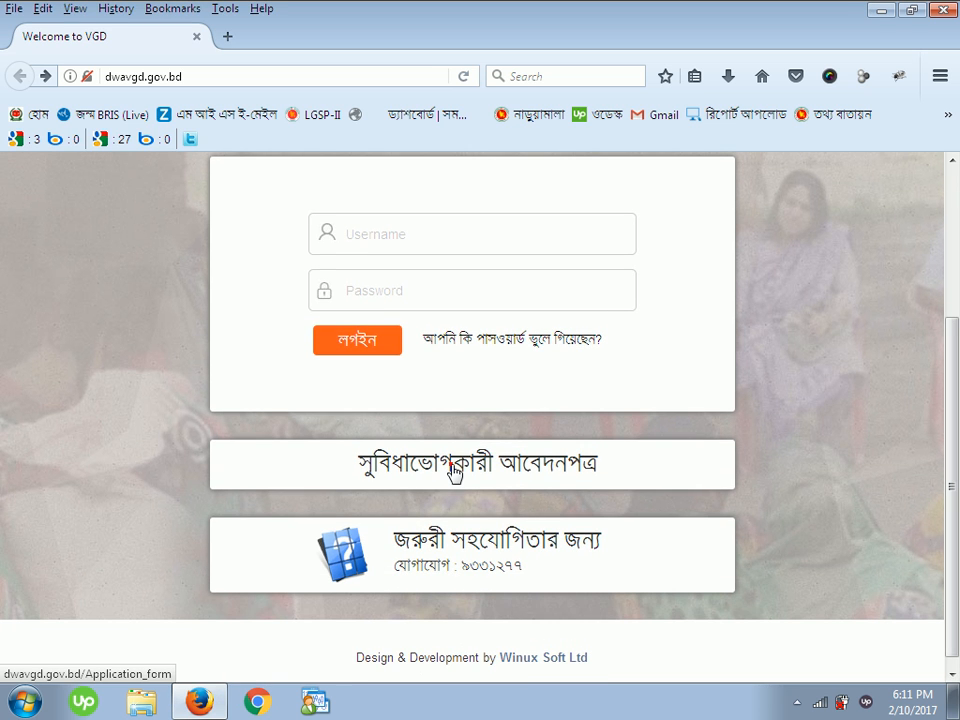
- Open the সুবিধাভোগকারী আবেদনপত্র form and scroll to its bottom and back to the top
{"action": "left_click", "coordinate": [452, 470]}
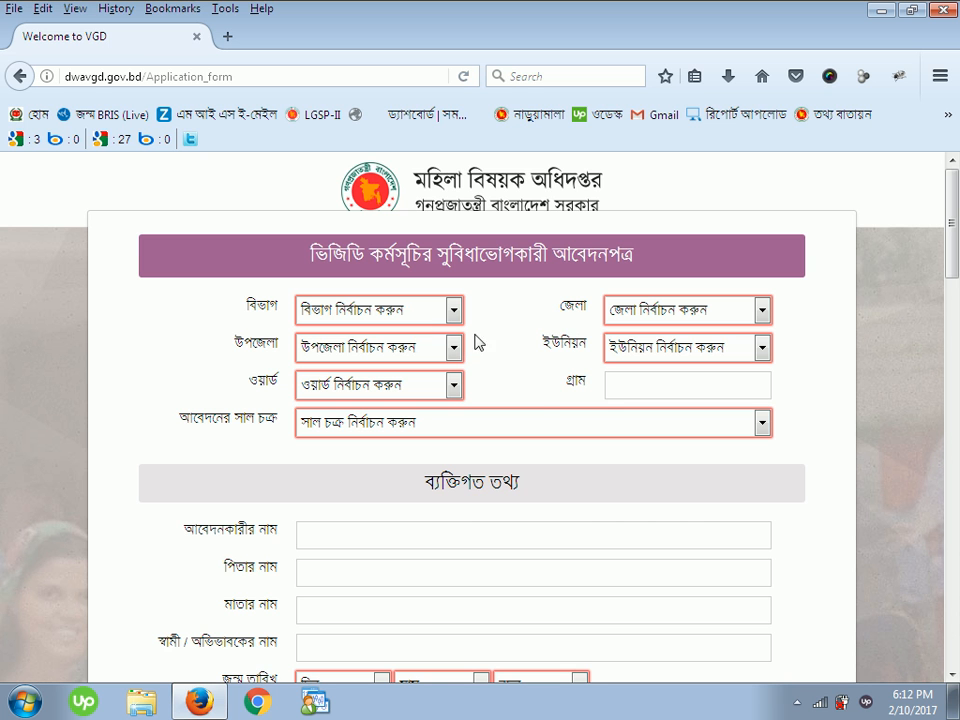
{"action": "scroll", "coordinate": [510, 370], "scroll_direction": "down", "scroll_amount": 2}
{"action": "scroll", "coordinate": [632, 452], "scroll_direction": "down", "scroll_amount": 15}
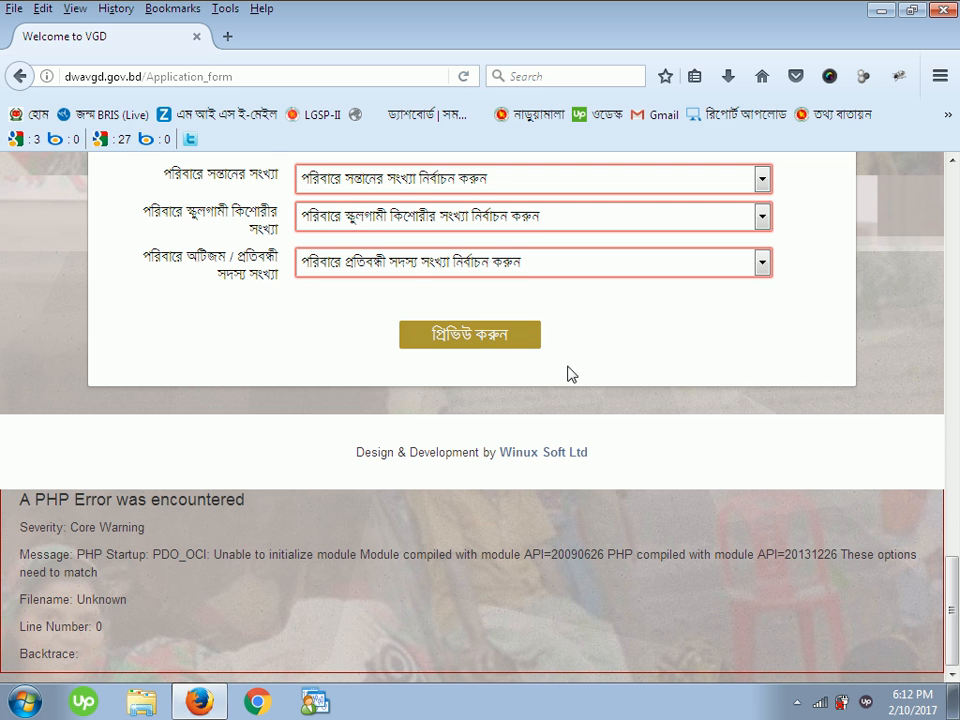
{"action": "scroll", "coordinate": [570, 373], "scroll_direction": "up", "scroll_amount": 10}
{"action": "scroll", "coordinate": [560, 350], "scroll_direction": "up", "scroll_amount": 10}
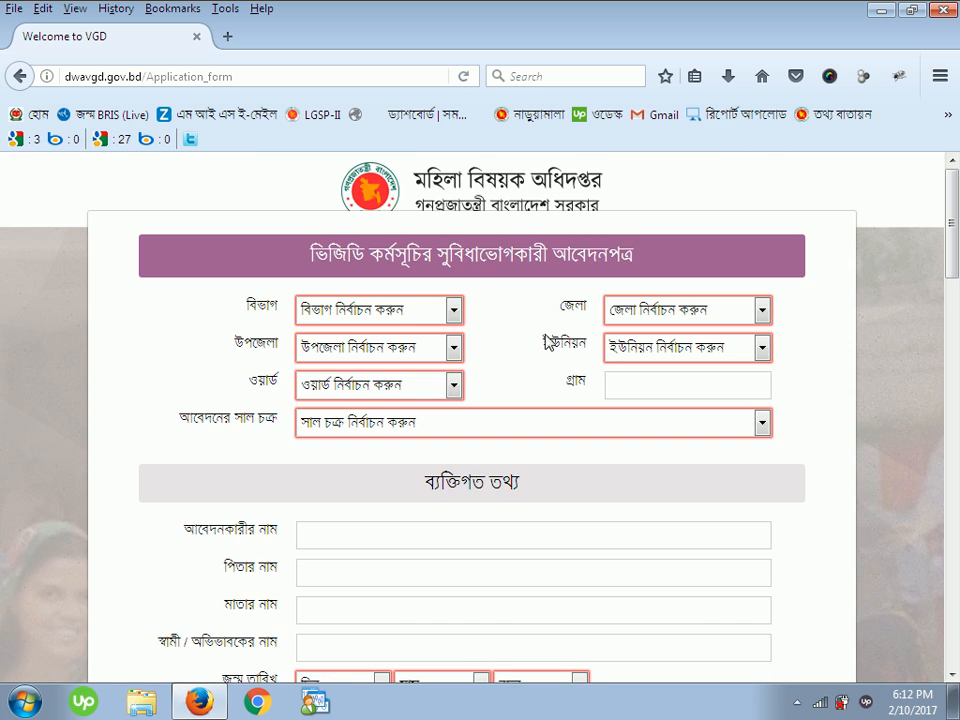
- Select division রাজশাহী, district বগুড়া, upazila গাবতলী, union নাড়ুয়ামালা and ward 04
{"action": "left_click", "coordinate": [395, 311]}
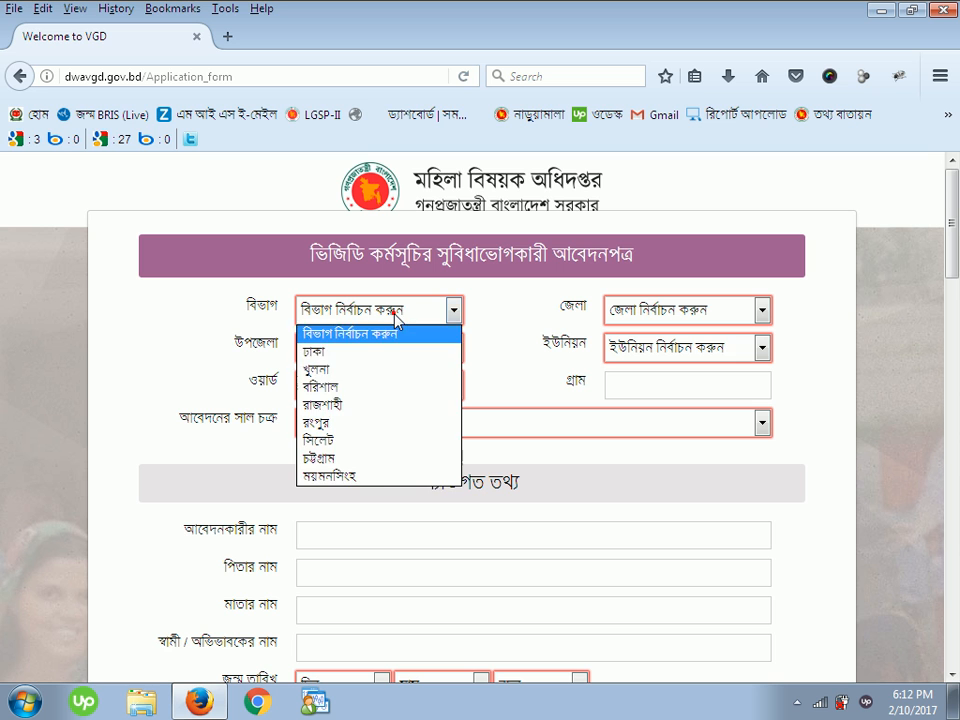
{"action": "left_click", "coordinate": [375, 405]}
{"action": "left_click", "coordinate": [762, 312]}
{"action": "left_click", "coordinate": [645, 362]}
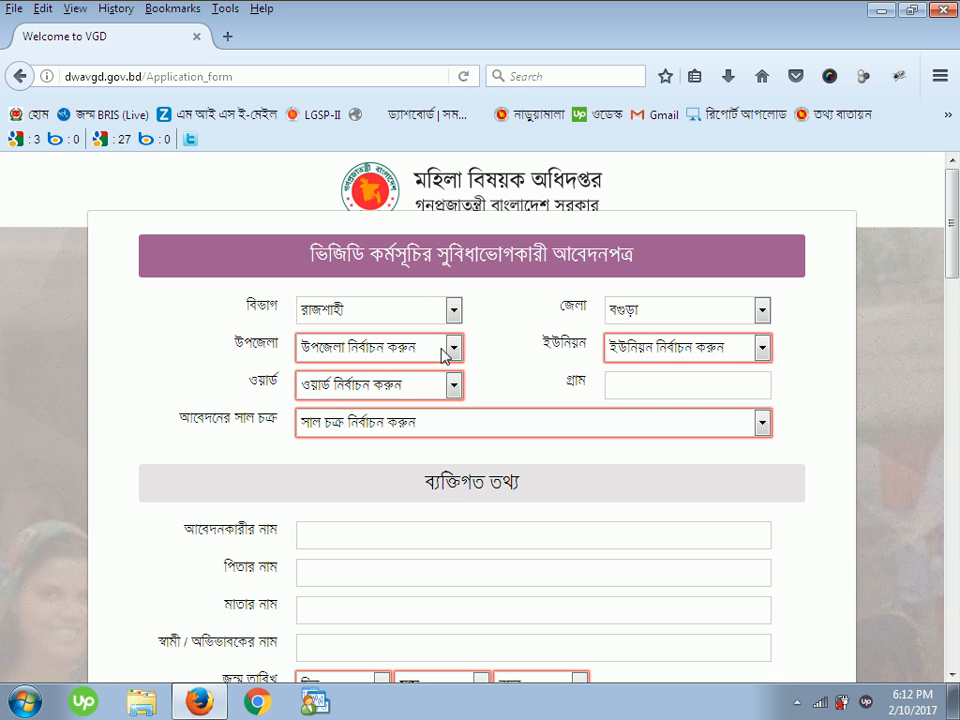
{"action": "left_click", "coordinate": [430, 347]}
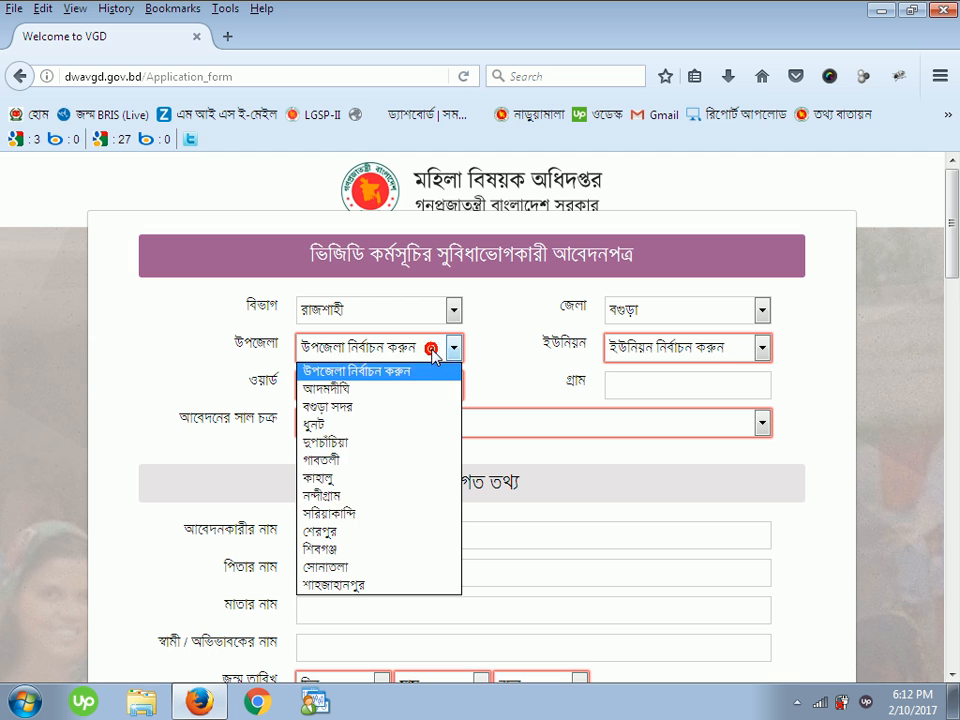
{"action": "left_click", "coordinate": [412, 459]}
{"action": "left_click", "coordinate": [661, 347]}
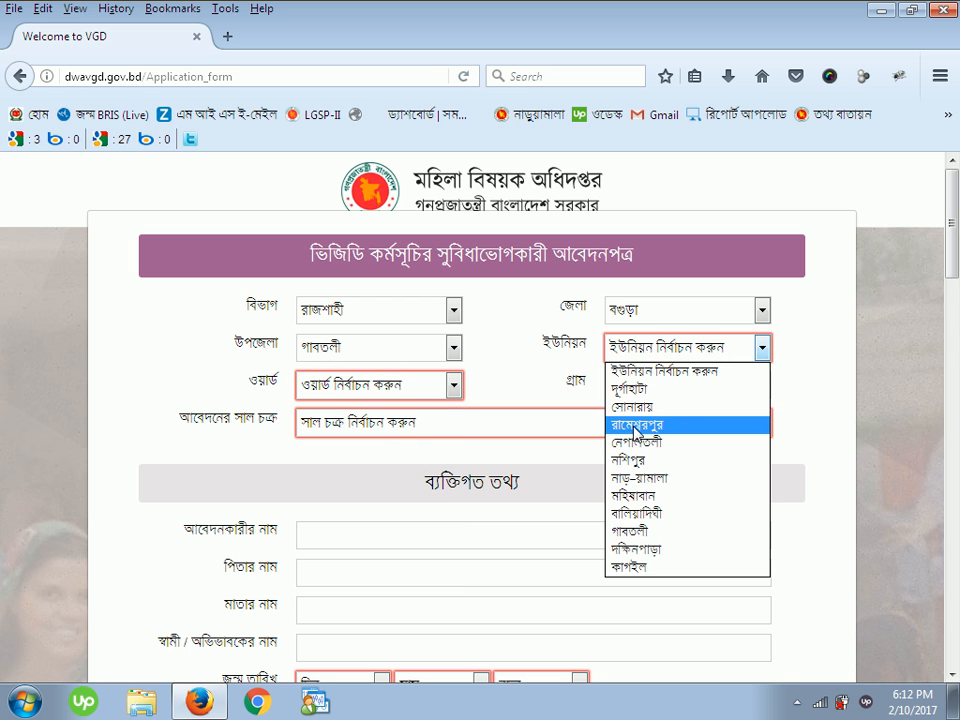
{"action": "left_click", "coordinate": [660, 478]}
{"action": "left_click", "coordinate": [440, 388]}
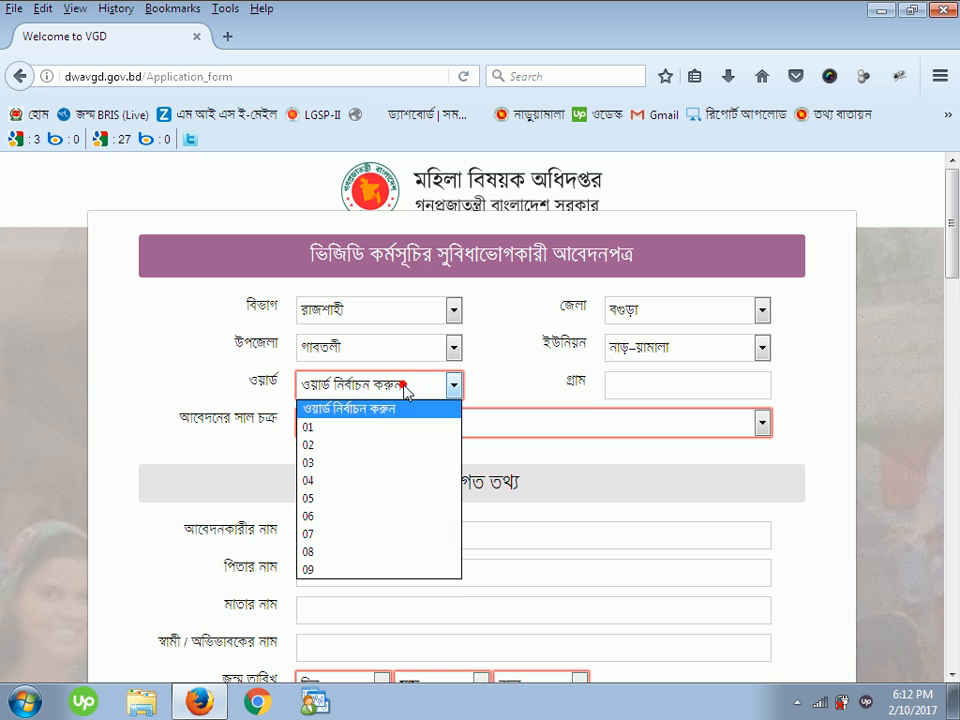
{"action": "left_click", "coordinate": [400, 478]}
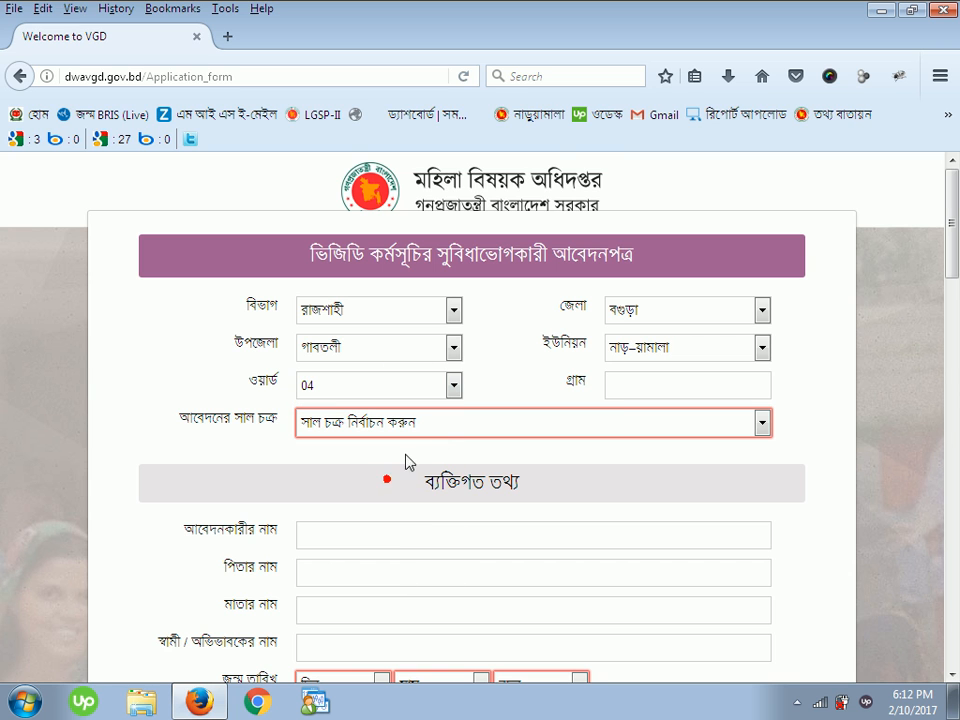
- Enter village নাড়ুয়ামালা and choose the 2017-2018 application cycle
{"action": "left_click", "coordinate": [637, 381]}
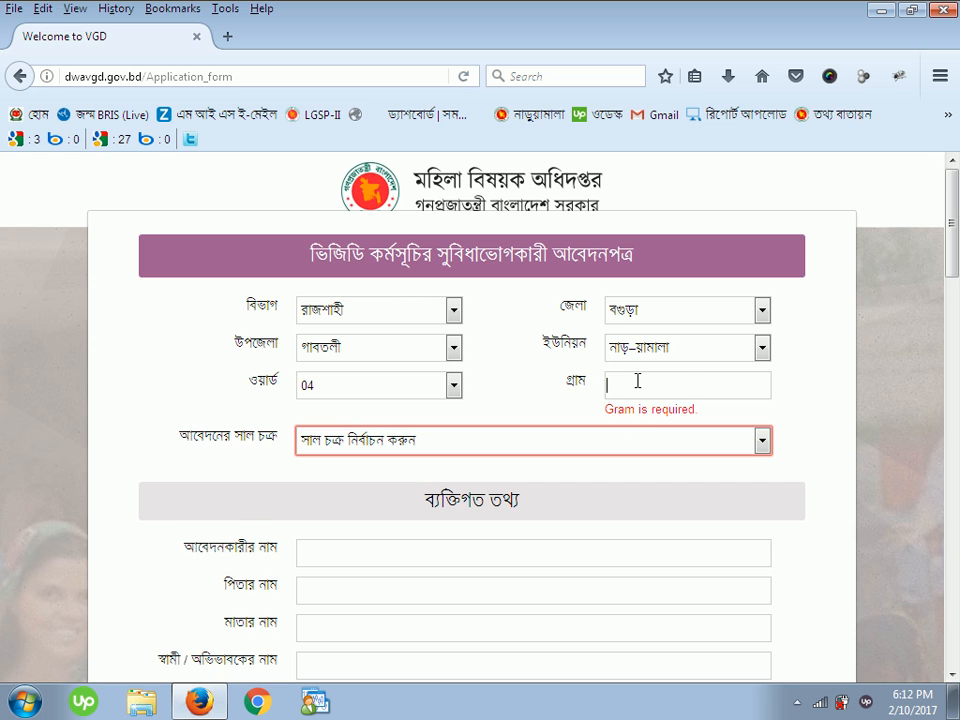
{"action": "left_click", "coordinate": [797, 703]}
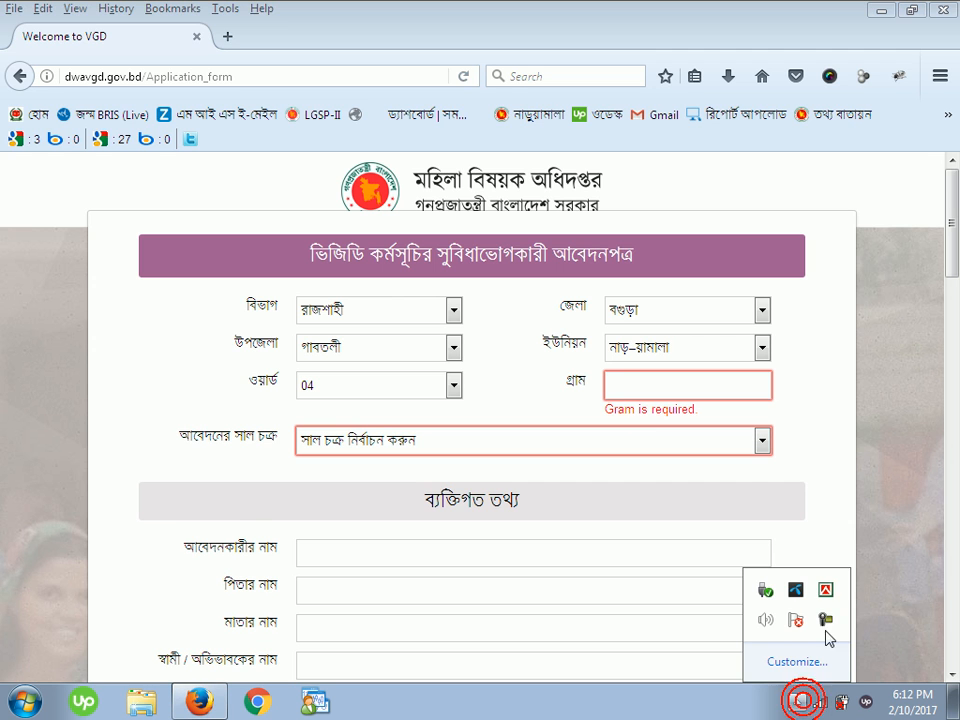
{"action": "left_click", "coordinate": [700, 386]}
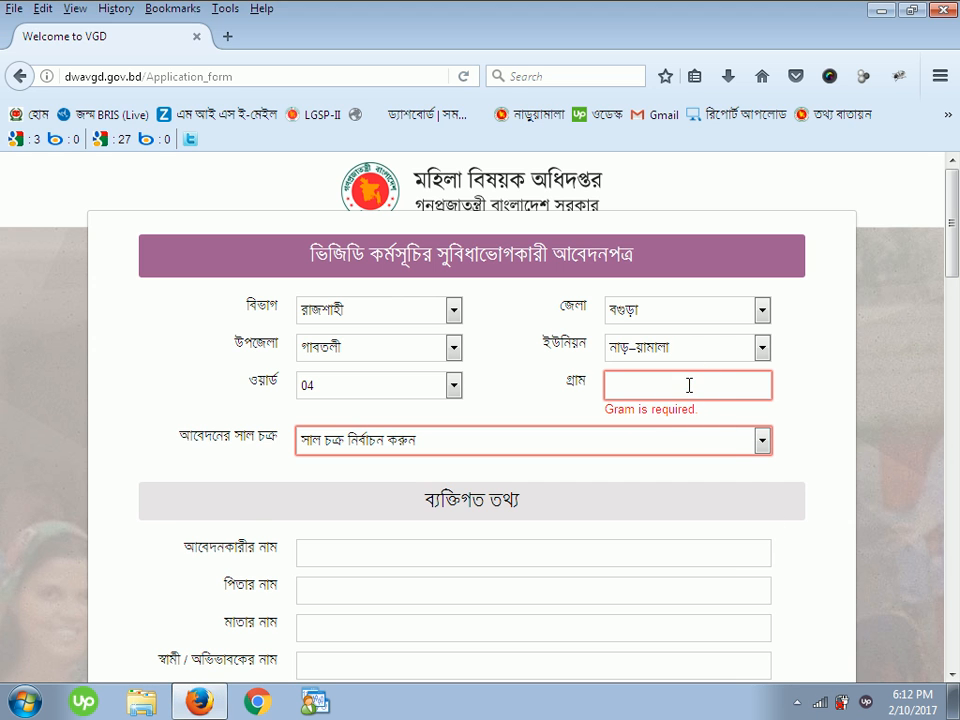
{"action": "type", "text": "নাড়ুয়ামাল"}
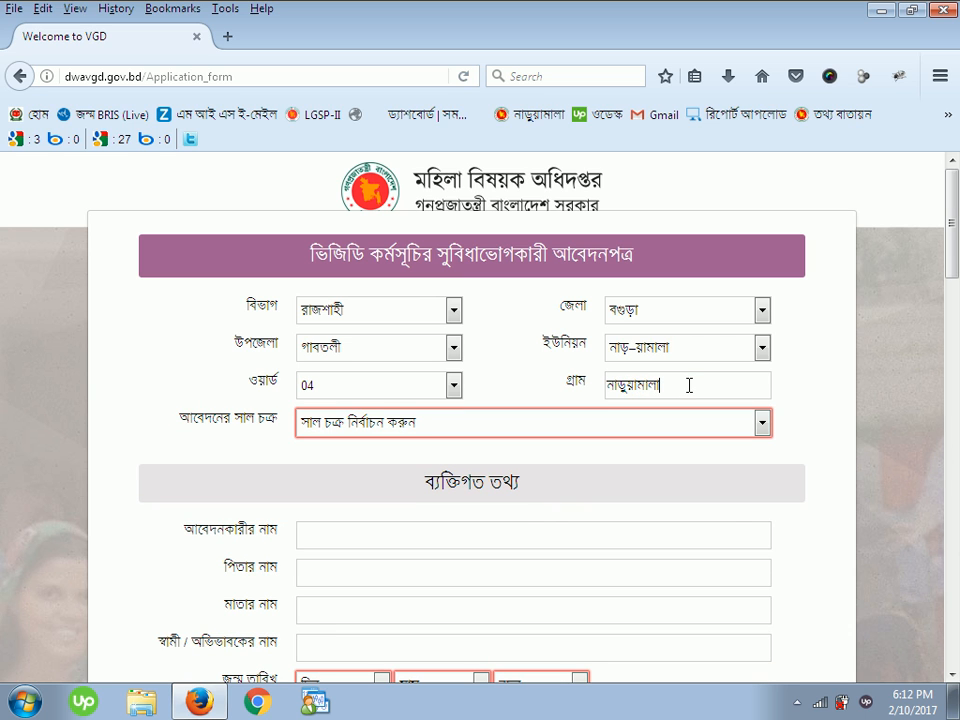
{"action": "type", "text": "া"}
{"action": "left_click", "coordinate": [639, 424]}
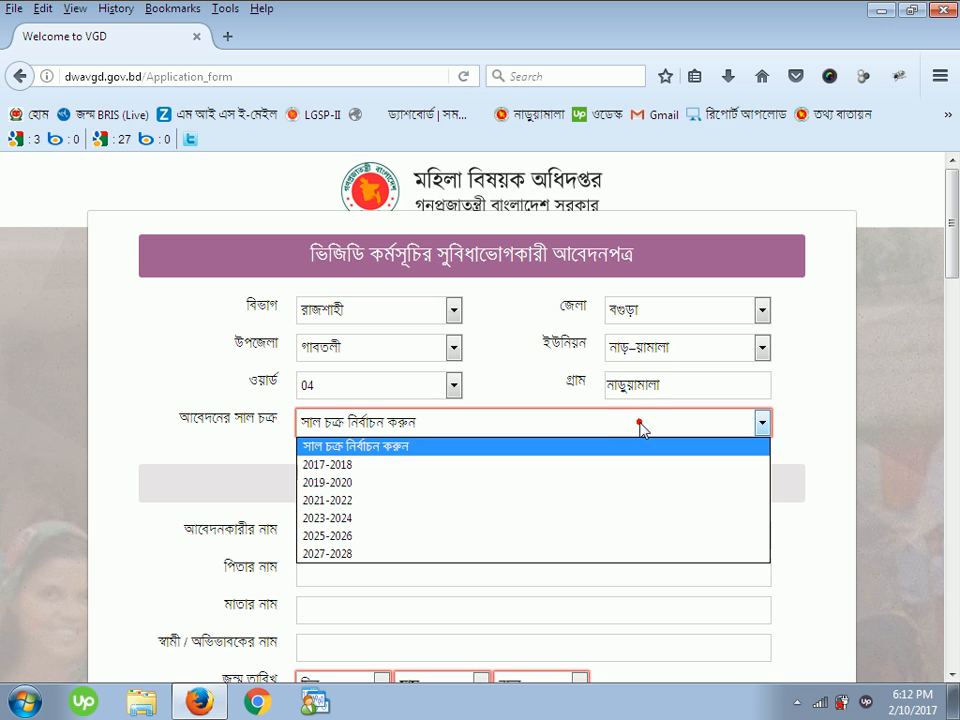
{"action": "left_click", "coordinate": [514, 466]}
{"action": "scroll", "coordinate": [548, 459], "scroll_direction": "down", "scroll_amount": 4}
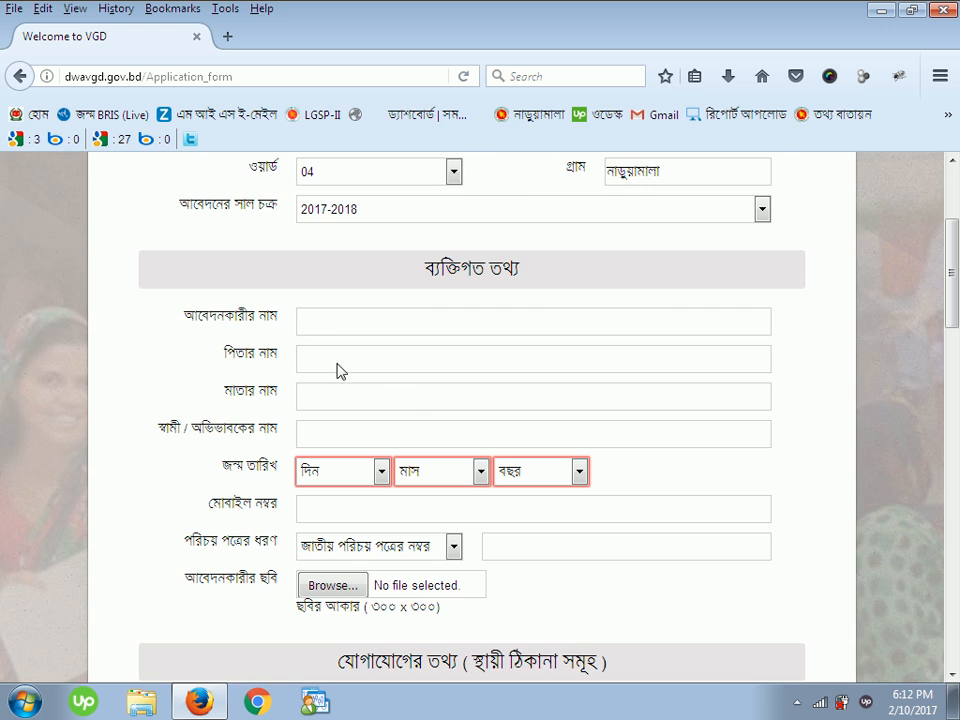
- Enter the applicant's name and her father's name, correcting initial typos
{"action": "left_click", "coordinate": [334, 322]}
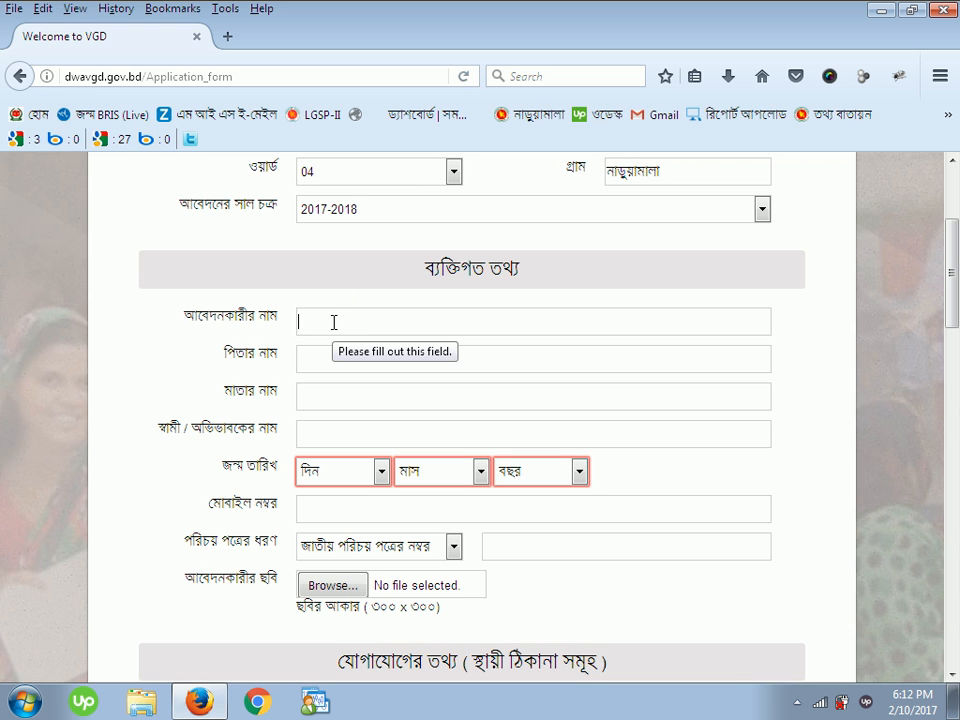
{"action": "type", "text": "াস"}
{"action": "key", "text": "BackSpace"}
{"action": "key", "text": "BackSpace"}
{"action": "type", "text": "া"}
{"action": "key", "text": "BackSpace"}
{"action": "type", "text": "োম"}
{"action": "key", "text": "BackSpace"}
{"action": "key", "text": "BackSpace"}
{"action": "key", "text": "BackSpace"}
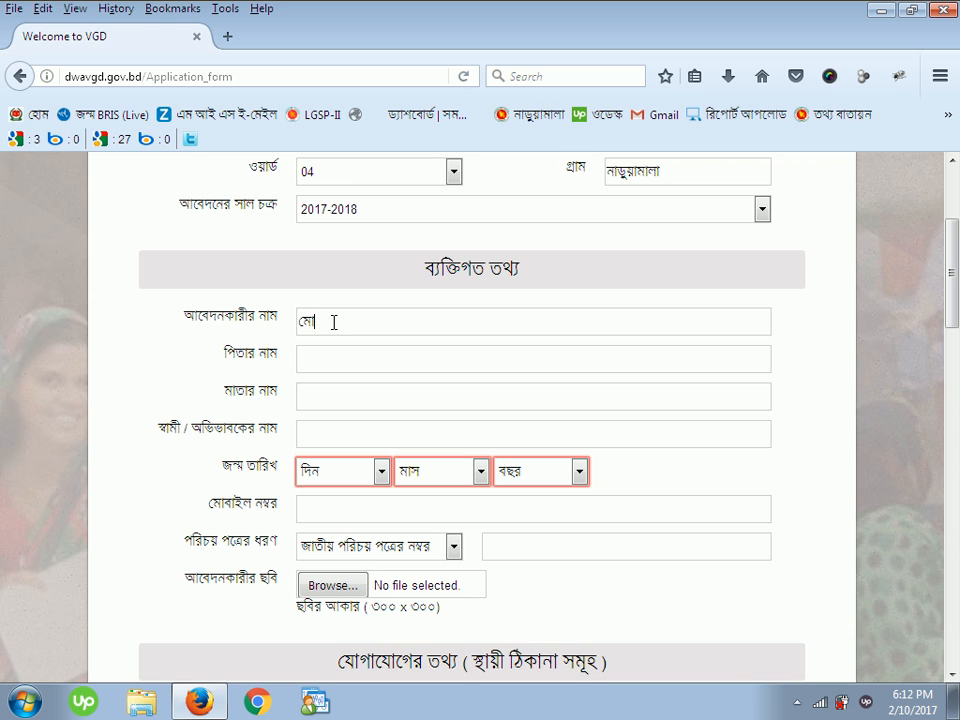
{"action": "key", "text": "Tab"}
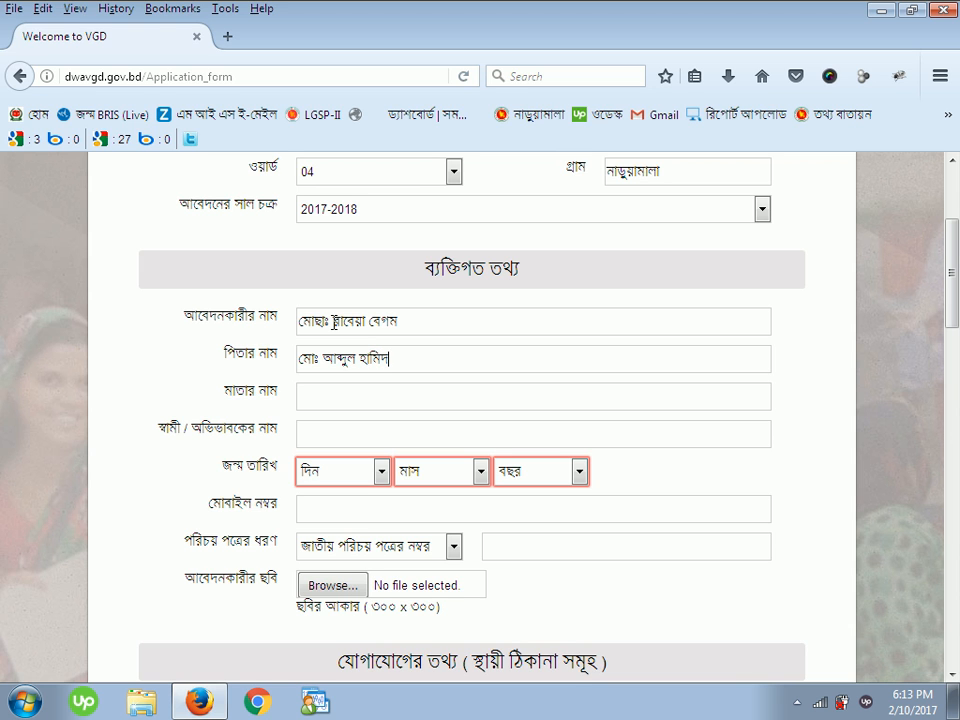
- Enter the mother's name and the husband or guardian's name
{"action": "key", "text": "Tab"}
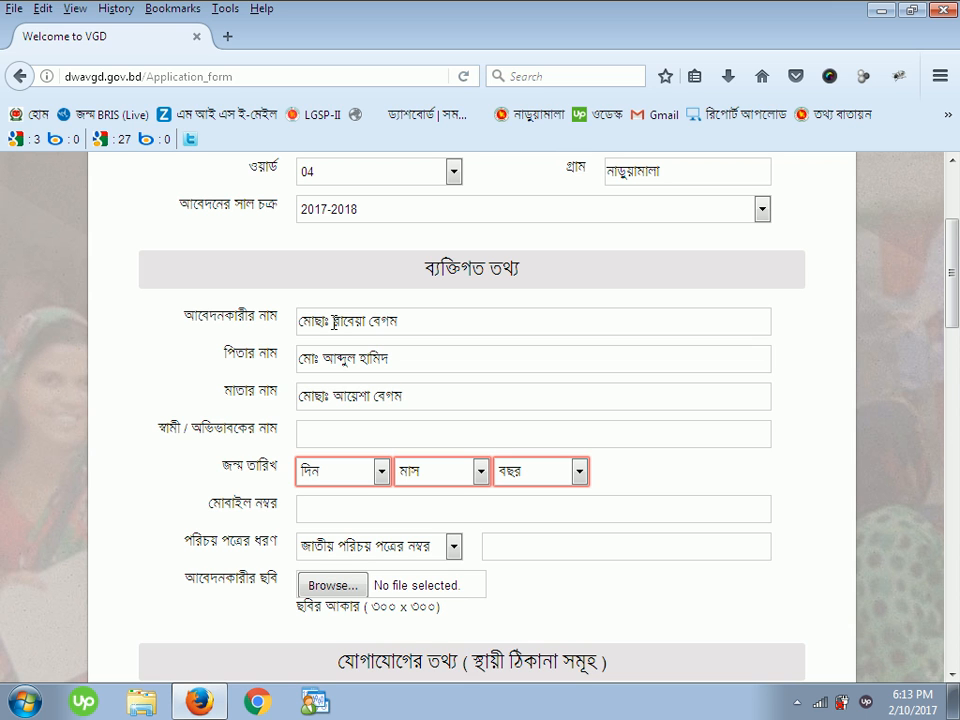
{"action": "left_click", "coordinate": [315, 433]}
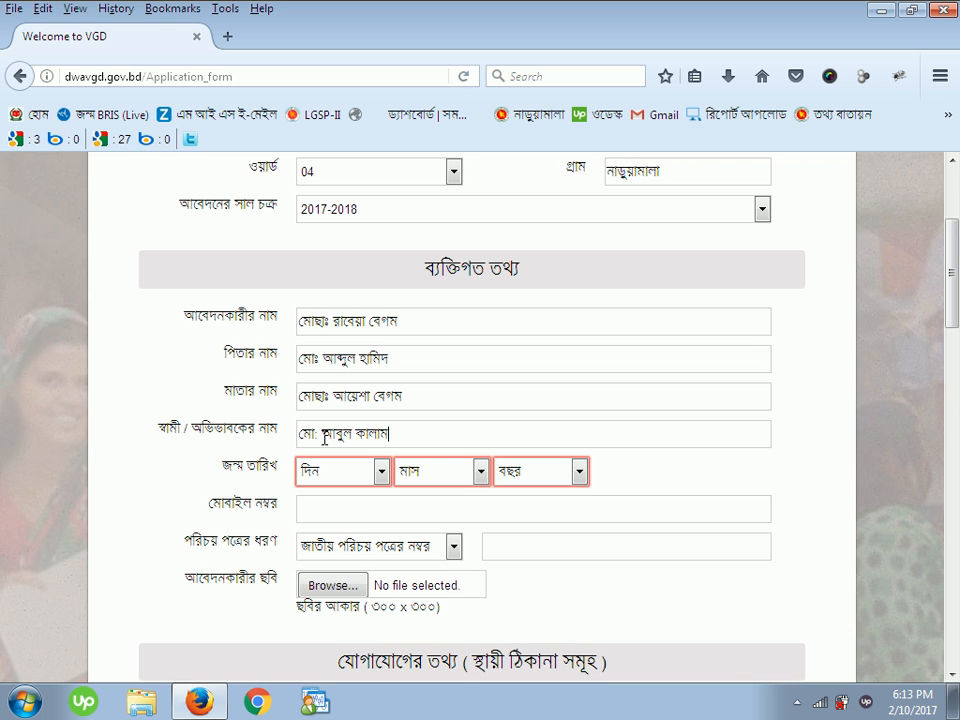
{"action": "left_click", "coordinate": [358, 472]}
{"action": "left_click", "coordinate": [320, 272]}
{"action": "left_click", "coordinate": [446, 472]}
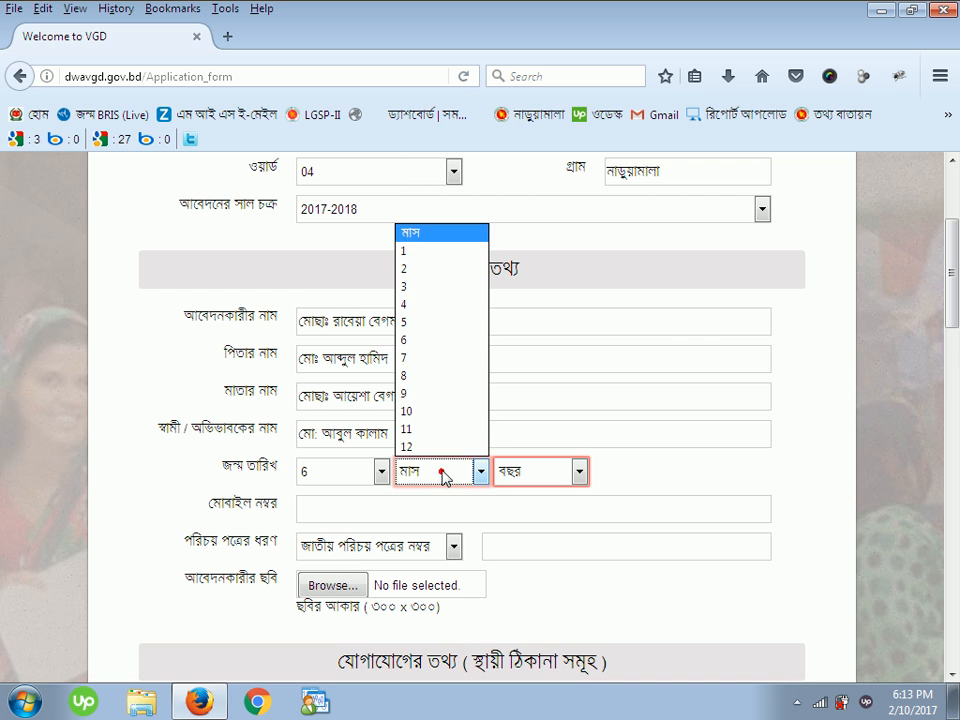
{"action": "left_click", "coordinate": [429, 325]}
{"action": "left_click", "coordinate": [544, 471]}
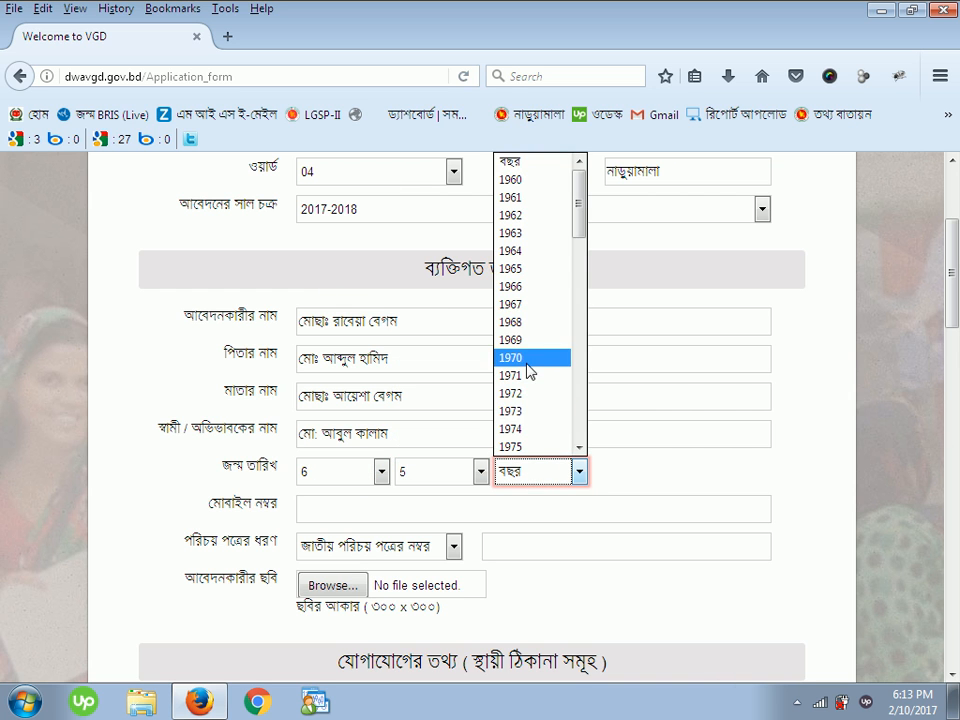
{"action": "left_click", "coordinate": [531, 180]}
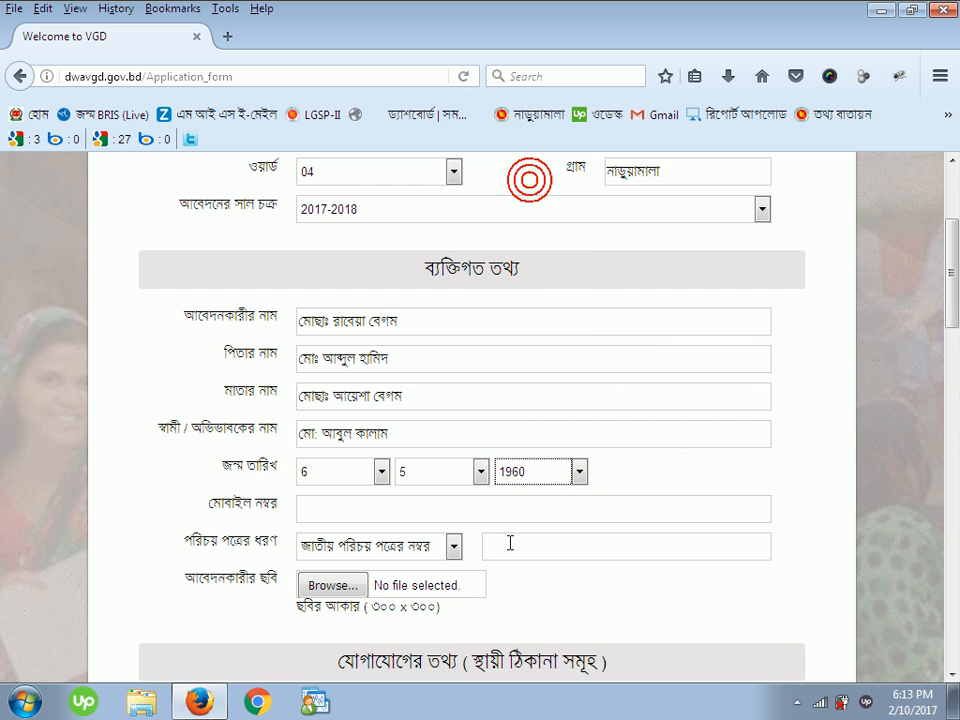
{"action": "scroll", "coordinate": [650, 435], "scroll_direction": "down", "scroll_amount": 3}
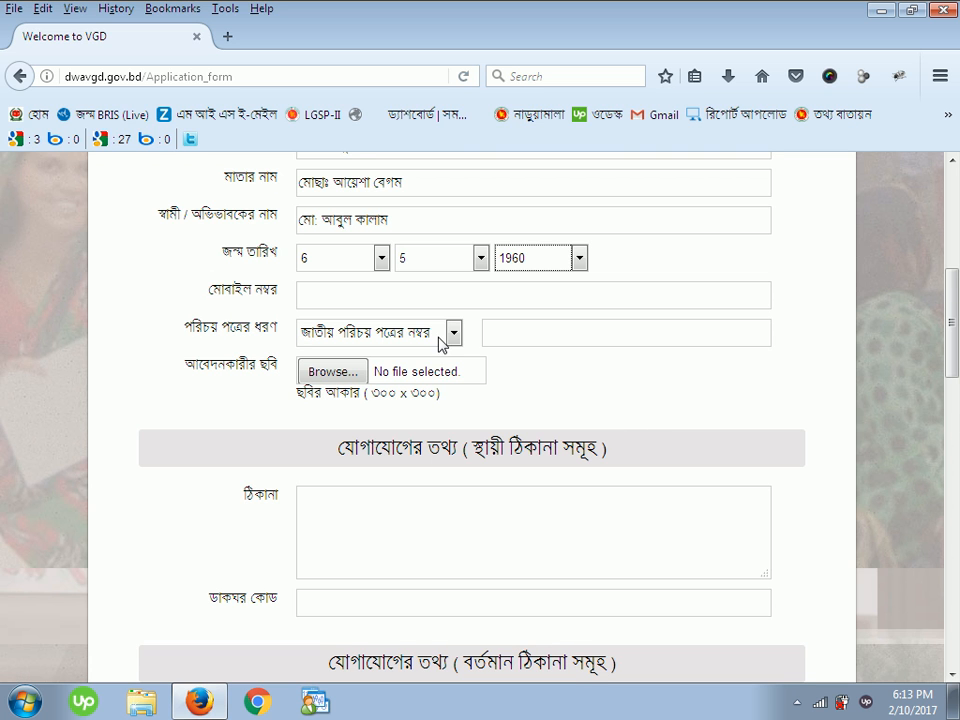
- Enter the applicant's mobile number and national ID card number, keeping the national ID type
{"action": "left_click", "coordinate": [388, 293]}
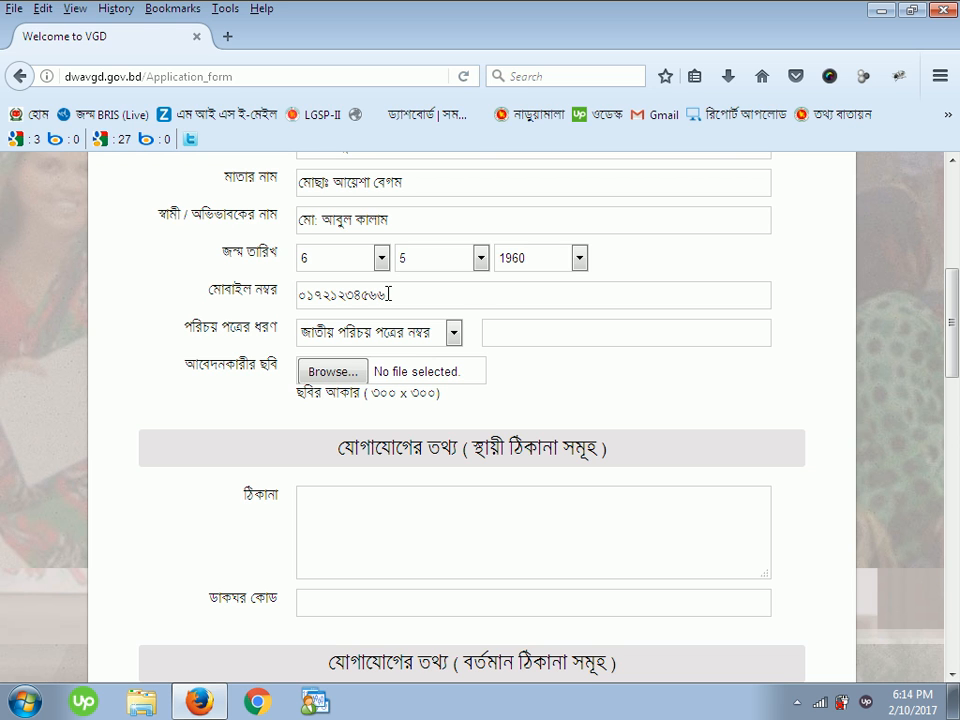
{"action": "left_click", "coordinate": [454, 333]}
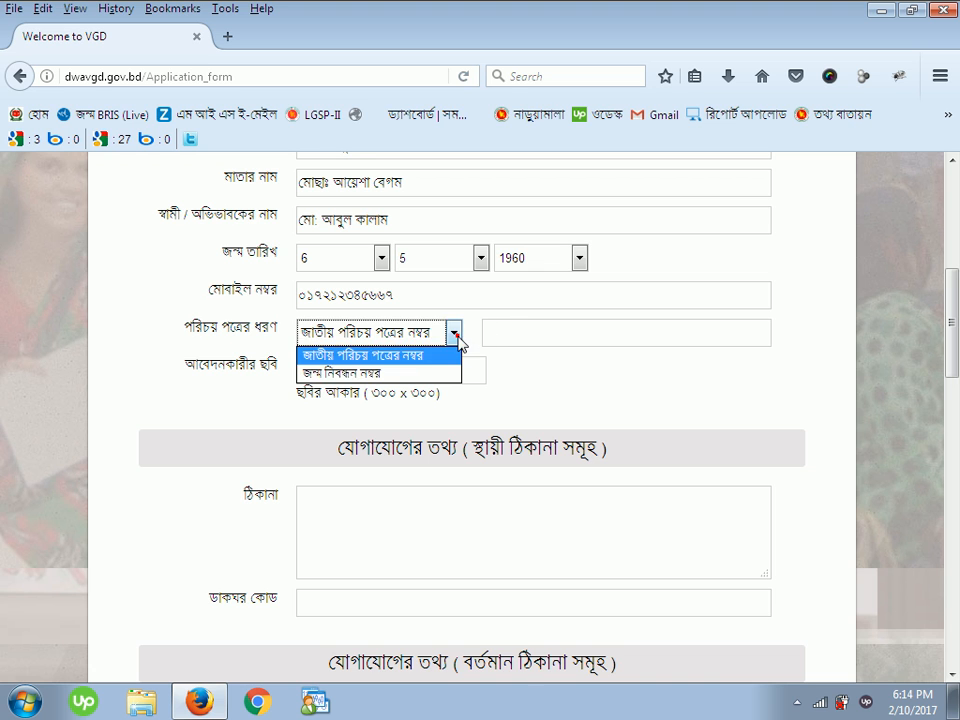
{"action": "left_click", "coordinate": [455, 335]}
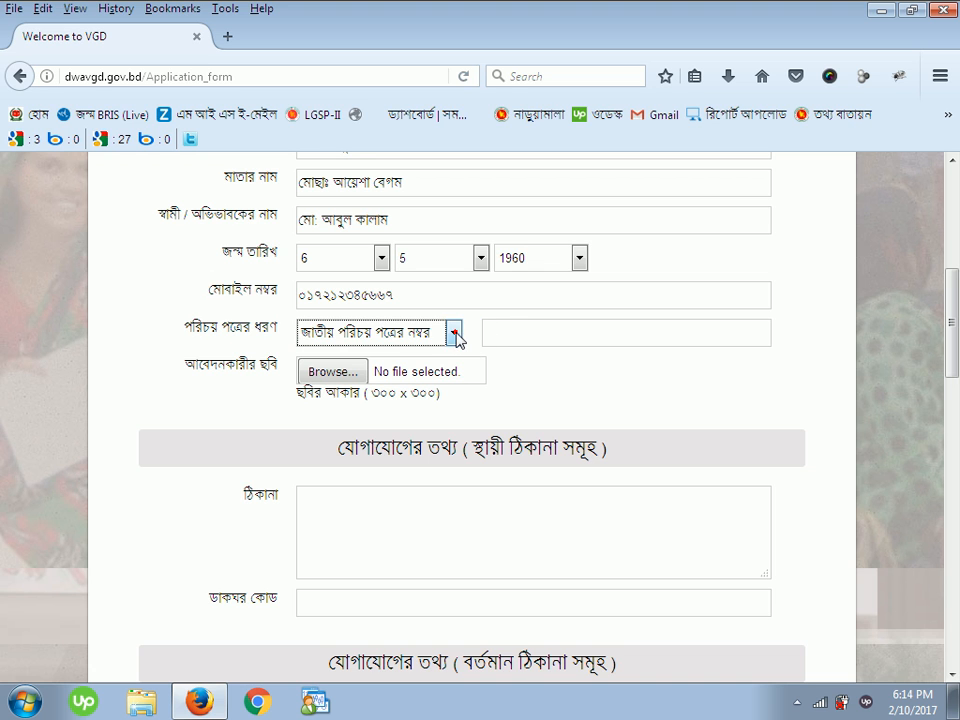
{"action": "left_click", "coordinate": [505, 332]}
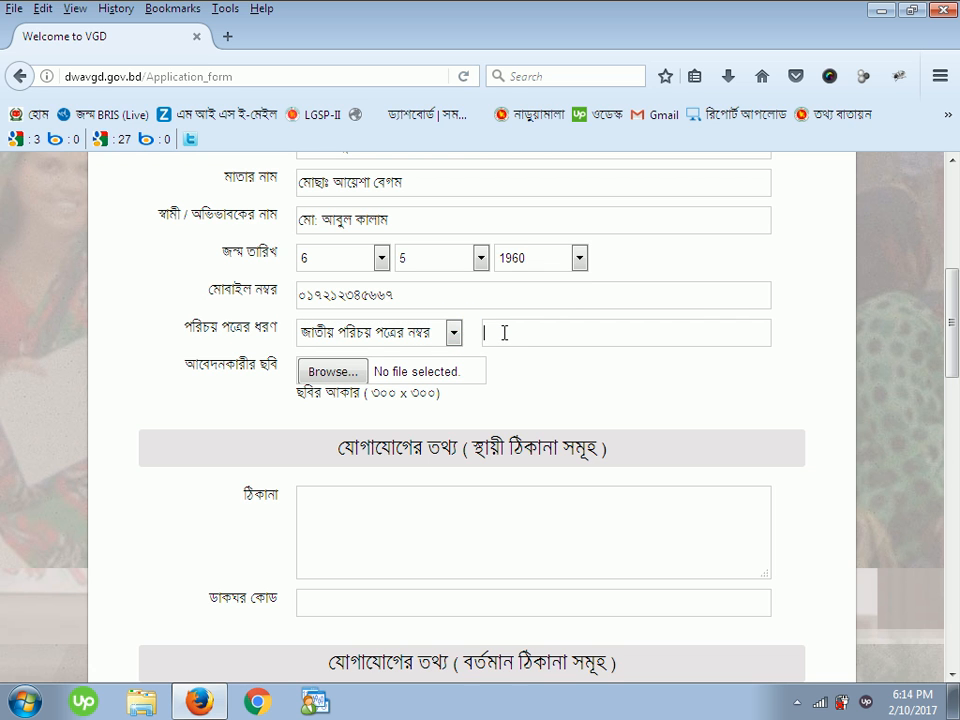
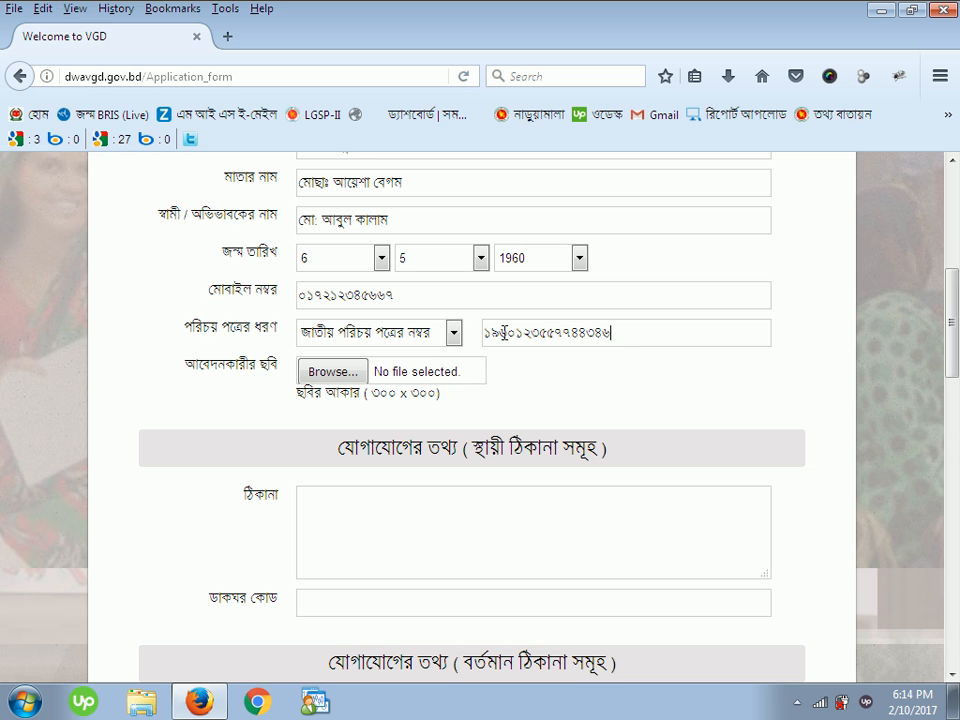
- Attach ১.jpg as the applicant's photo and begin the permanent address with the village
{"action": "left_click", "coordinate": [340, 371]}
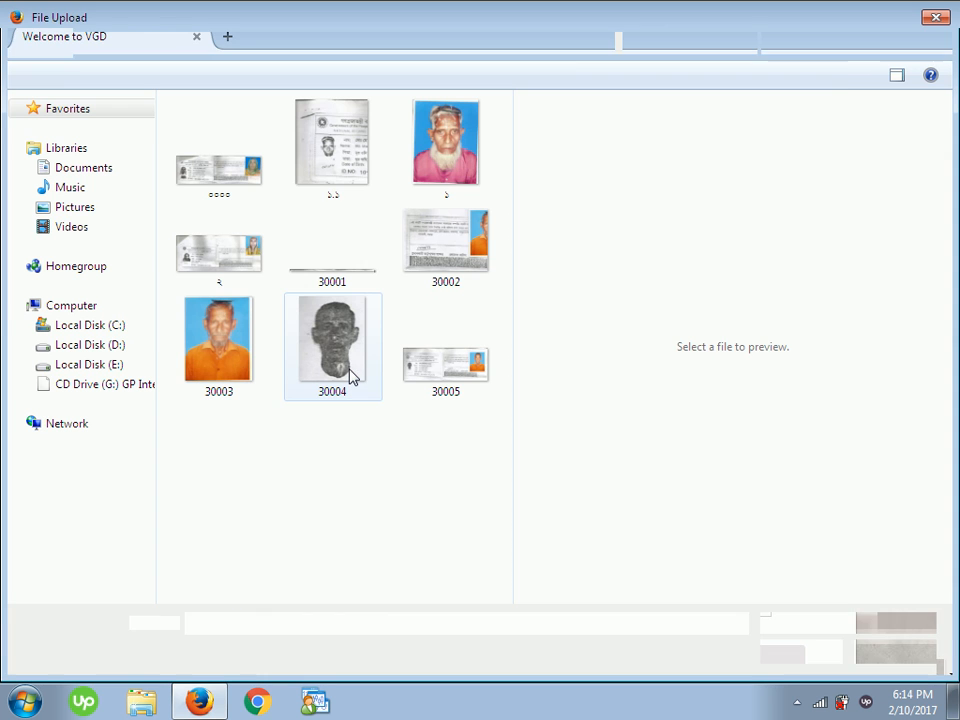
{"action": "double_click", "coordinate": [445, 165]}
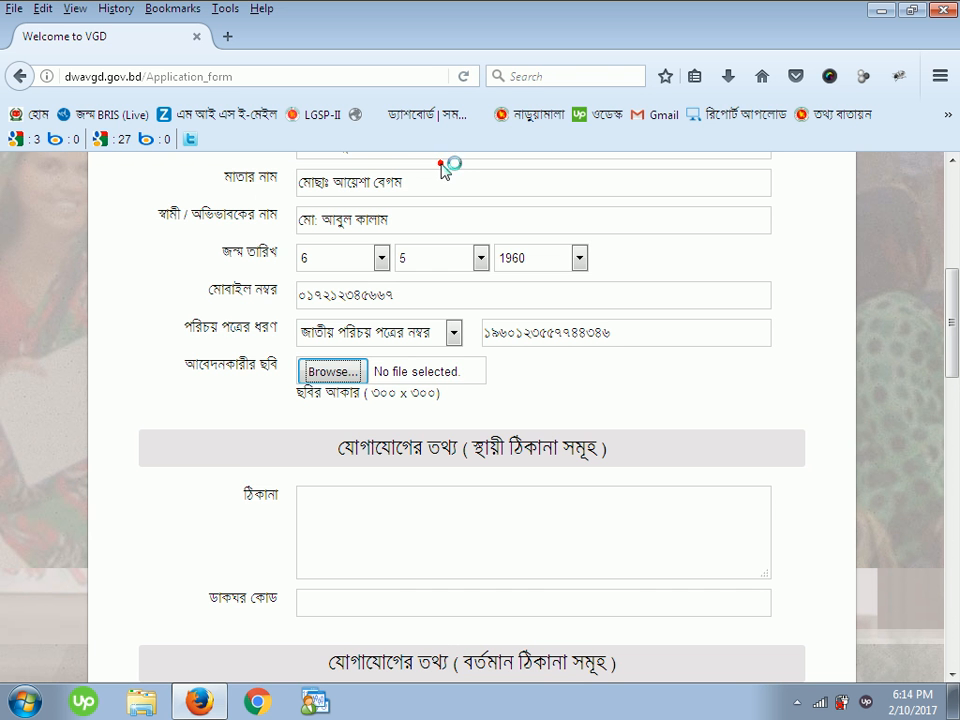
{"action": "scroll", "coordinate": [390, 336], "scroll_direction": "down", "scroll_amount": 4}
{"action": "left_click", "coordinate": [355, 290]}
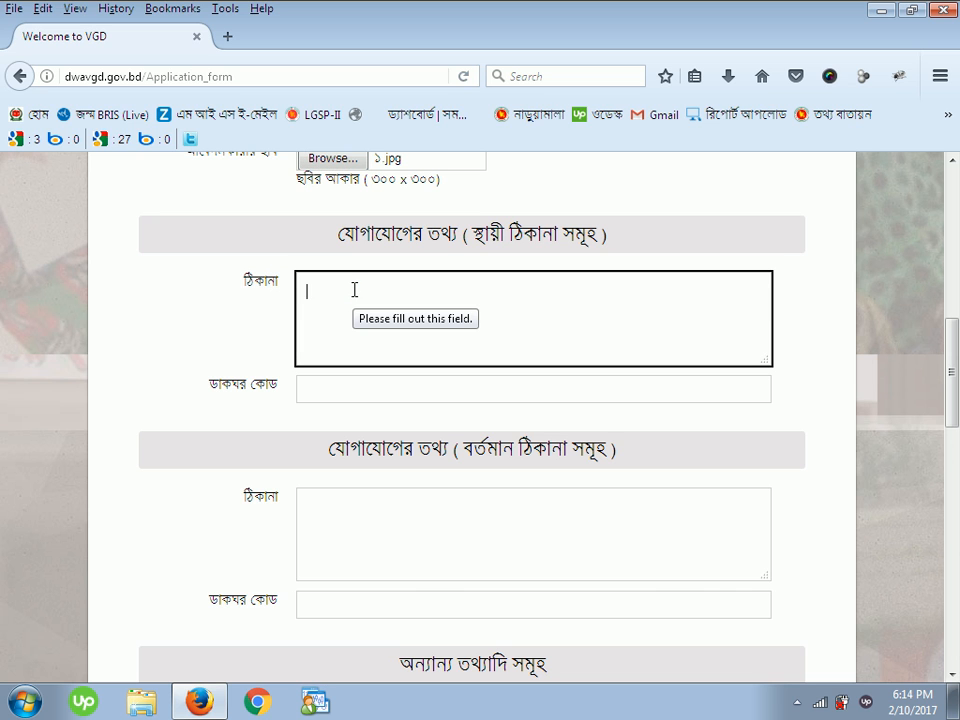
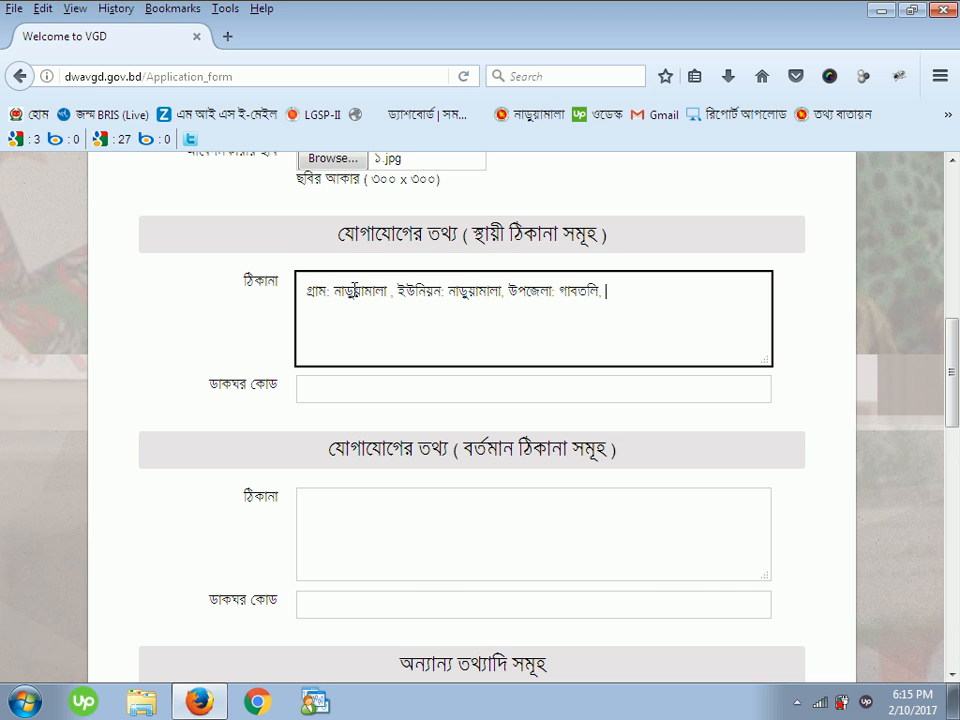
- Copy the permanent address text into the present address field
{"action": "left_click_drag", "start_coordinate": [694, 295], "coordinate": [275, 307]}
{"action": "right_click", "coordinate": [316, 293]}
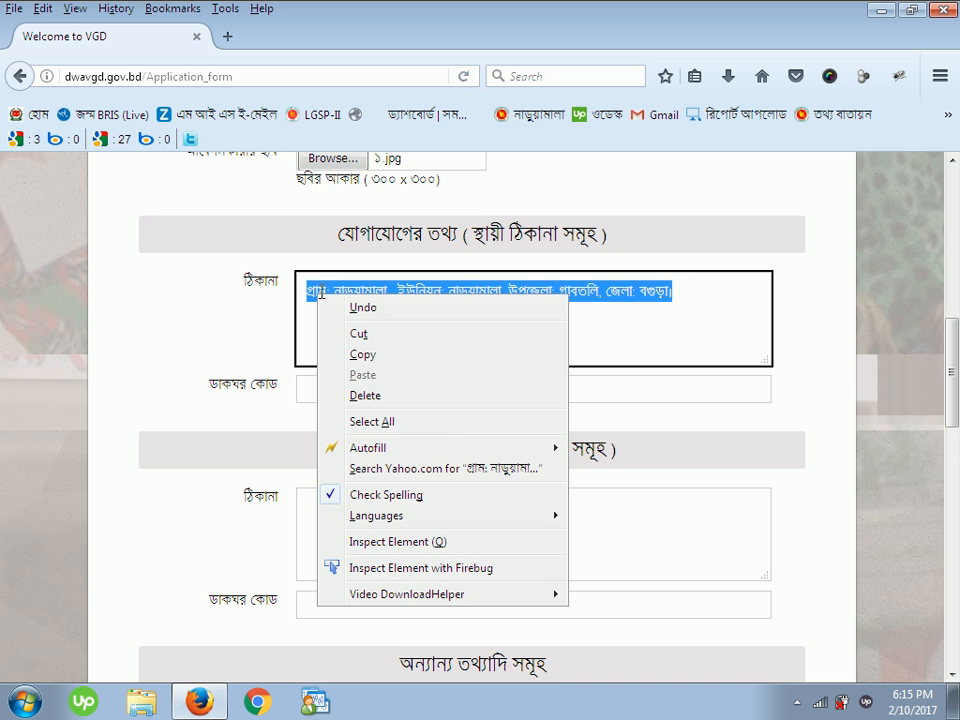
{"action": "left_click", "coordinate": [380, 357]}
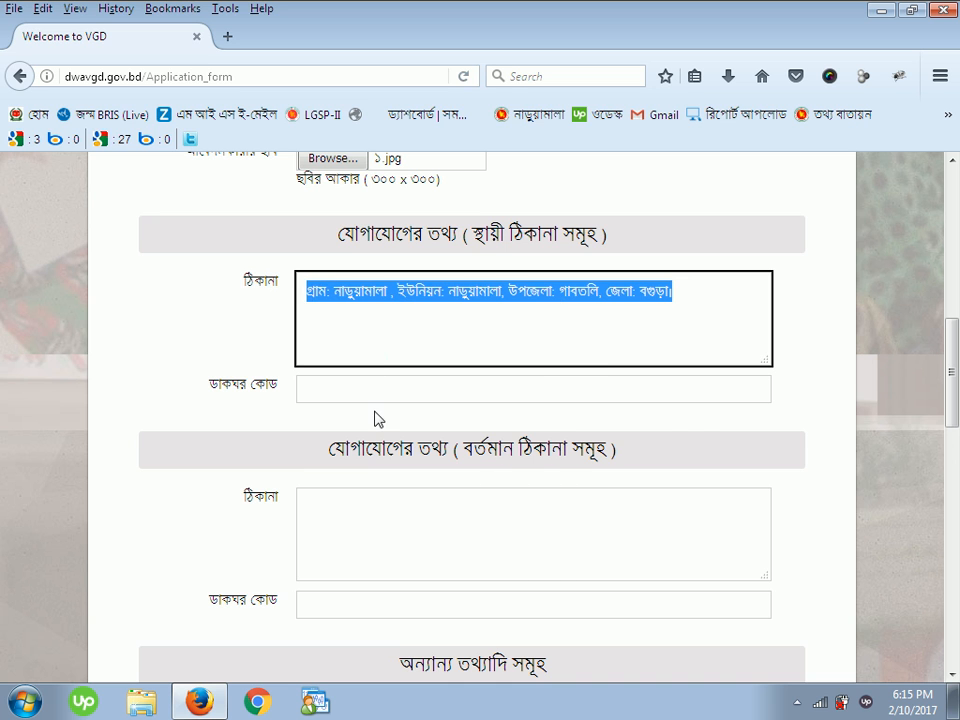
{"action": "left_click", "coordinate": [351, 506]}
{"action": "key", "text": "ctrl+v"}
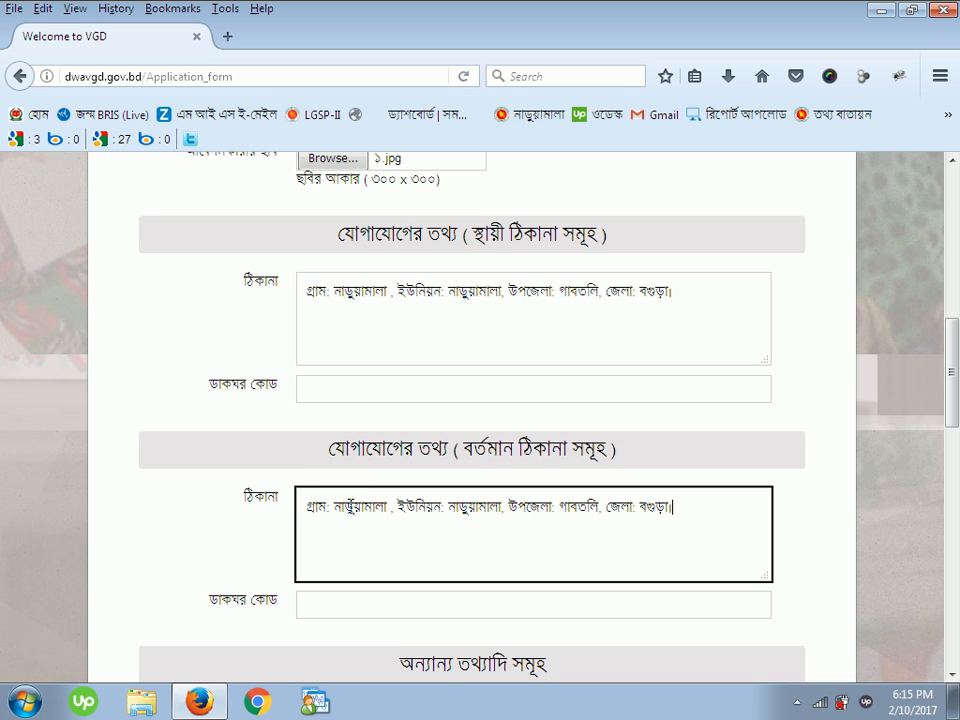
- Fill in the postal code for both the permanent and present addresses
{"action": "left_click", "coordinate": [350, 388]}
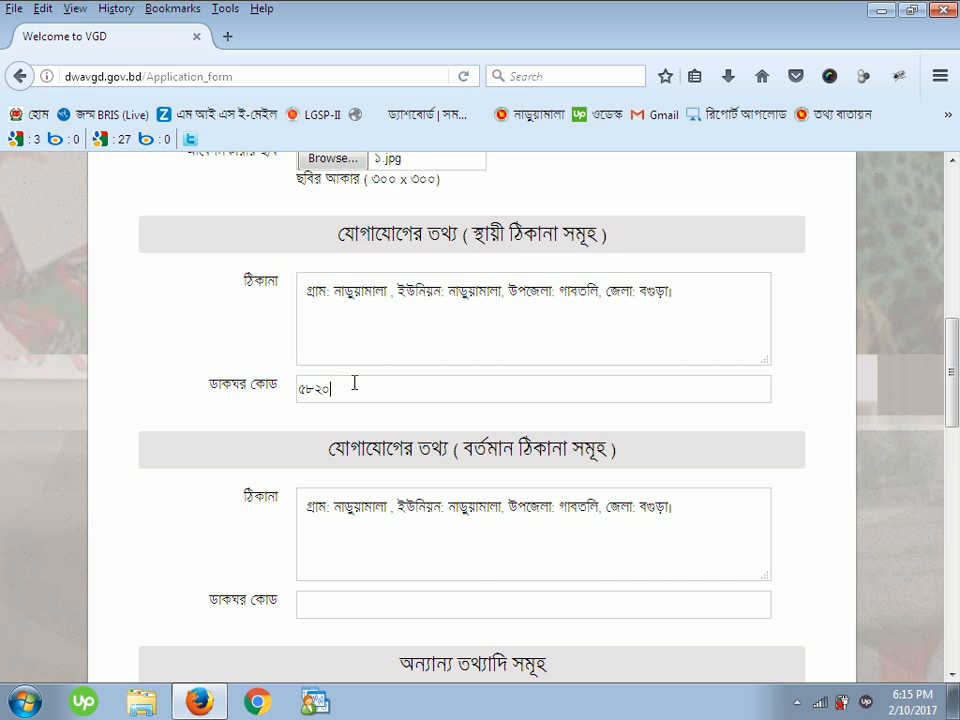
{"action": "scroll", "coordinate": [355, 385], "scroll_direction": "down", "scroll_amount": 5}
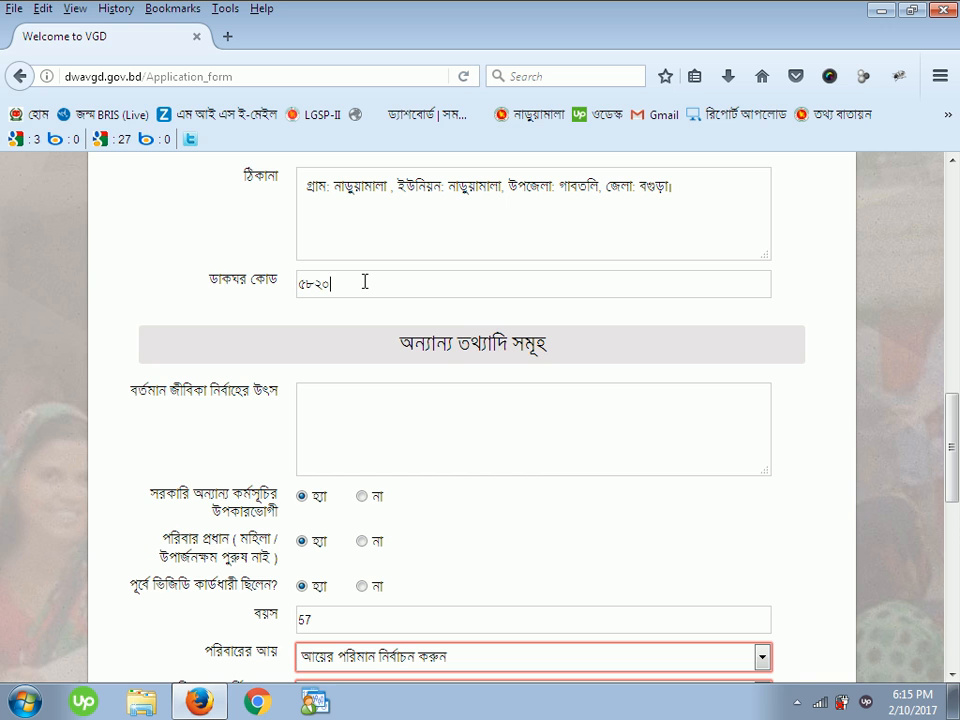
{"action": "scroll", "coordinate": [376, 282], "scroll_direction": "up", "scroll_amount": 5}
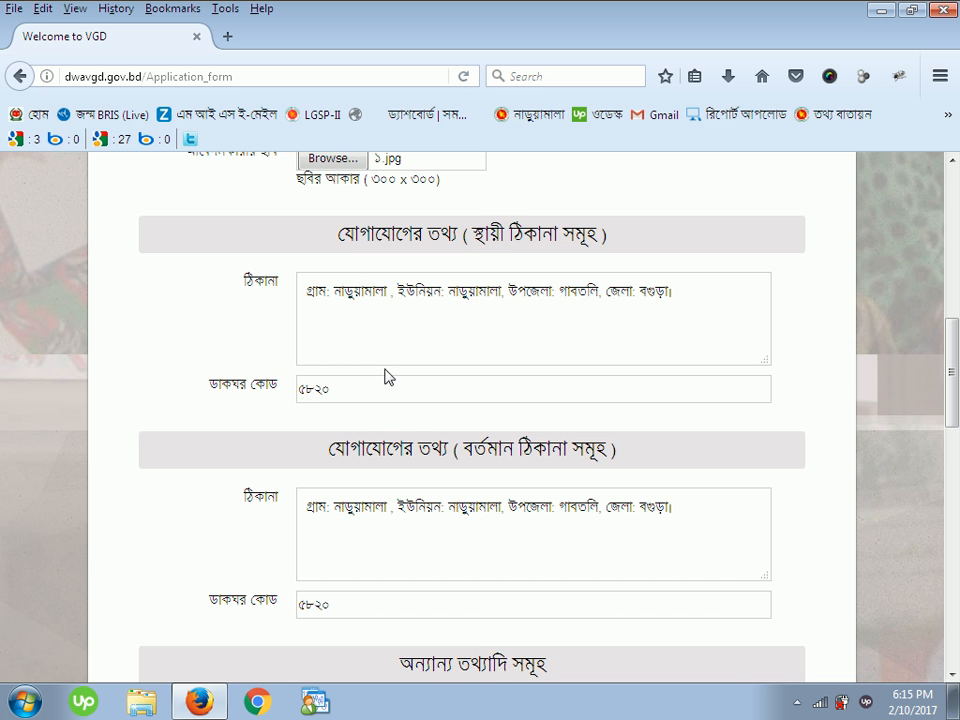
{"action": "scroll", "coordinate": [410, 415], "scroll_direction": "down", "scroll_amount": 1}
{"action": "scroll", "coordinate": [410, 415], "scroll_direction": "down", "scroll_amount": 5}
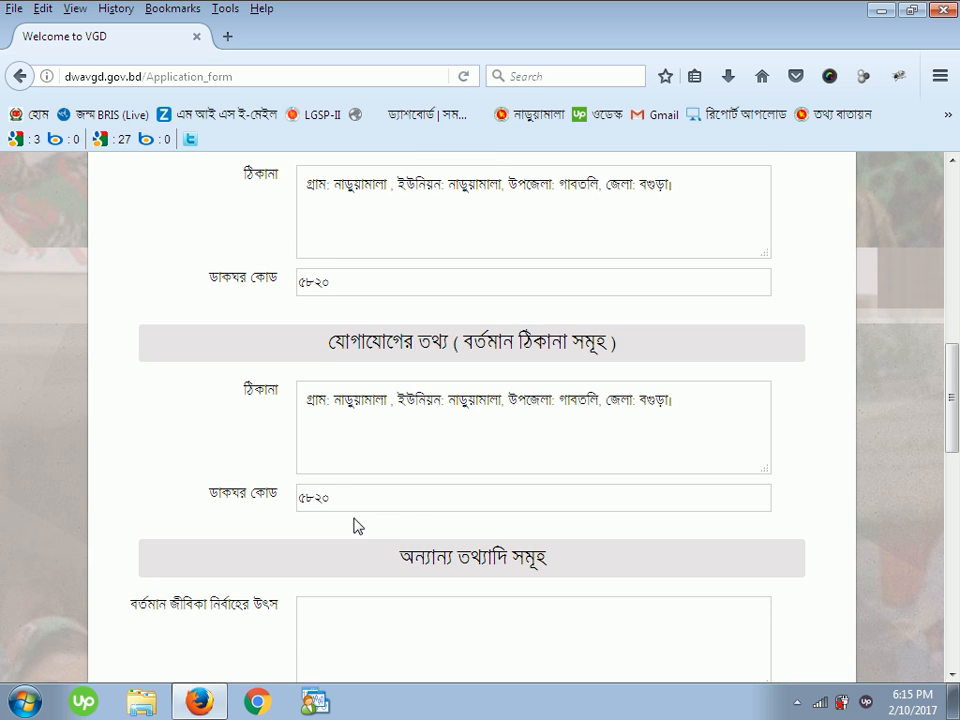
{"action": "scroll", "coordinate": [432, 428], "scroll_direction": "down", "scroll_amount": 1}
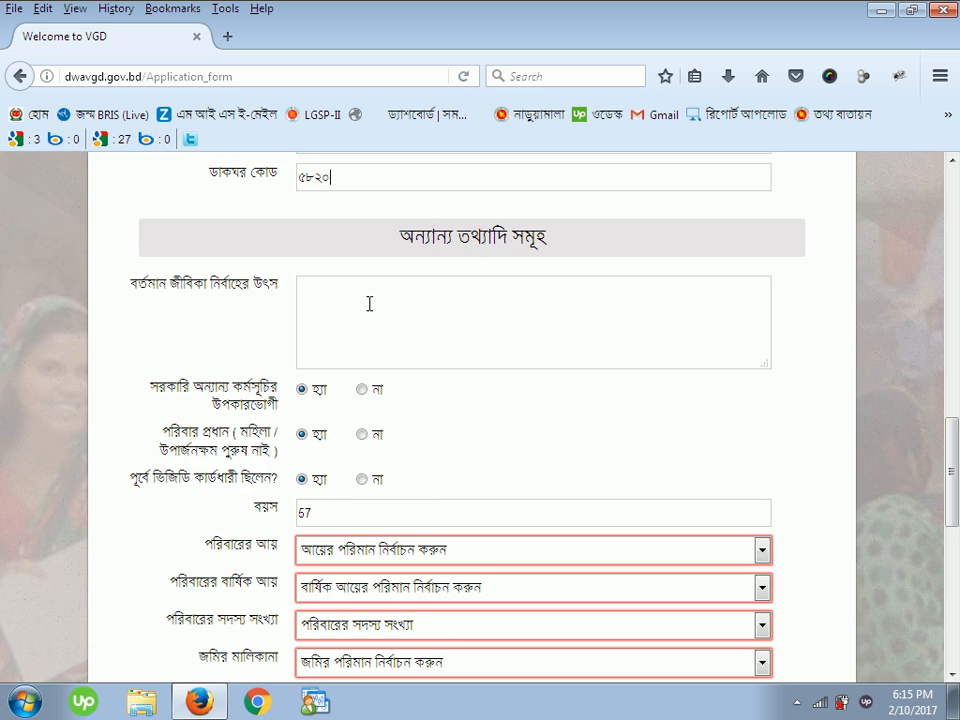
- Set livelihood to দিনমজুর and answer না to other programme benefits and previous VGD card
{"action": "left_click", "coordinate": [340, 294]}
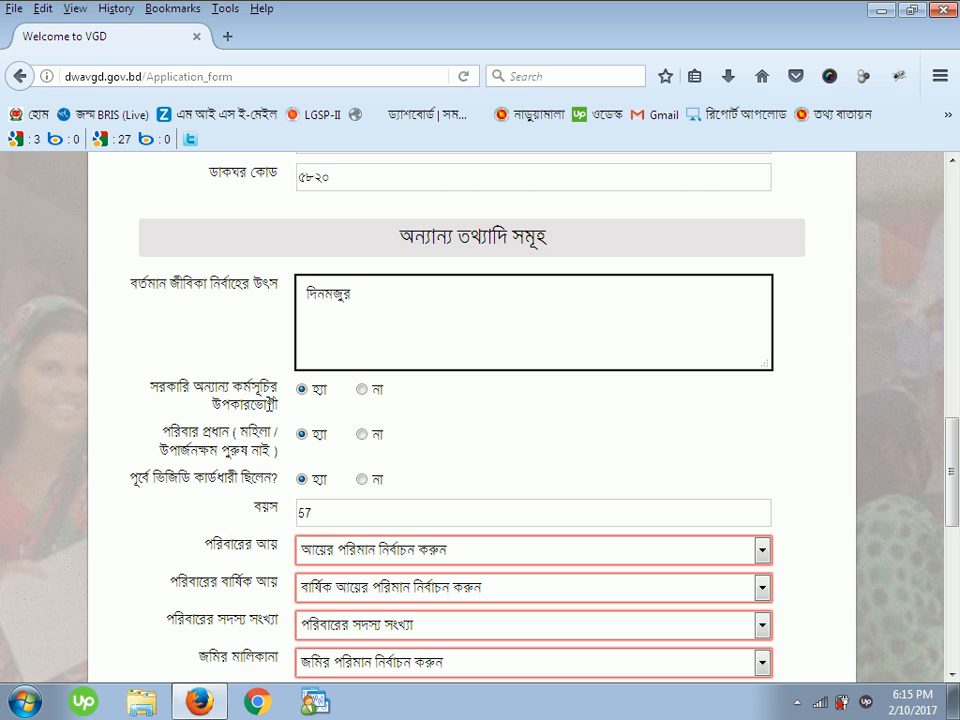
{"action": "left_click", "coordinate": [362, 390]}
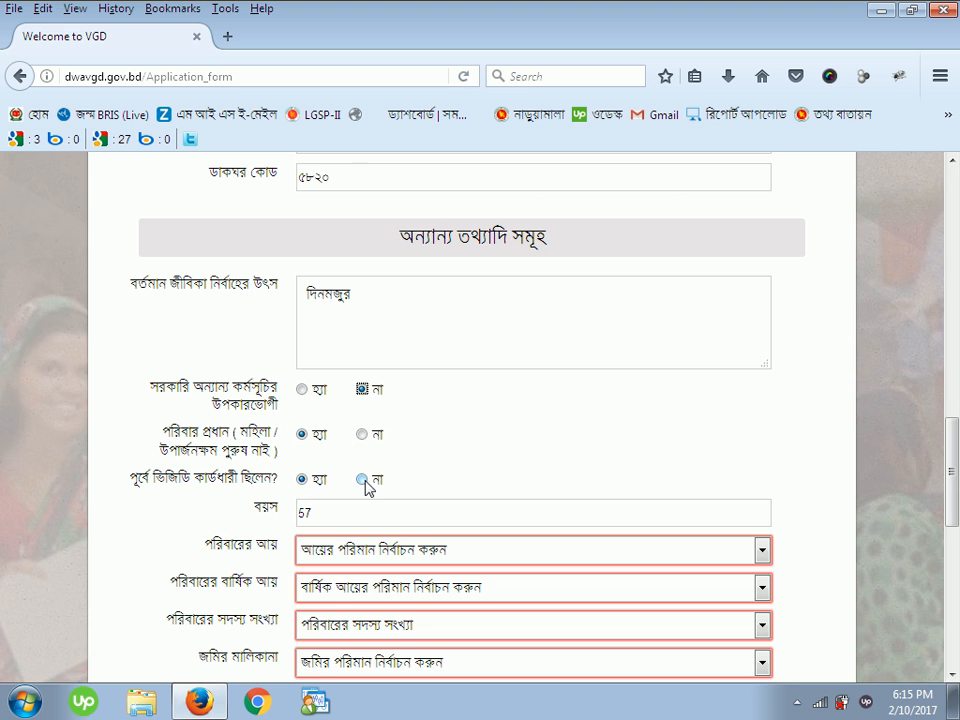
{"action": "left_click", "coordinate": [365, 482]}
{"action": "scroll", "coordinate": [437, 495], "scroll_direction": "down", "scroll_amount": 2}
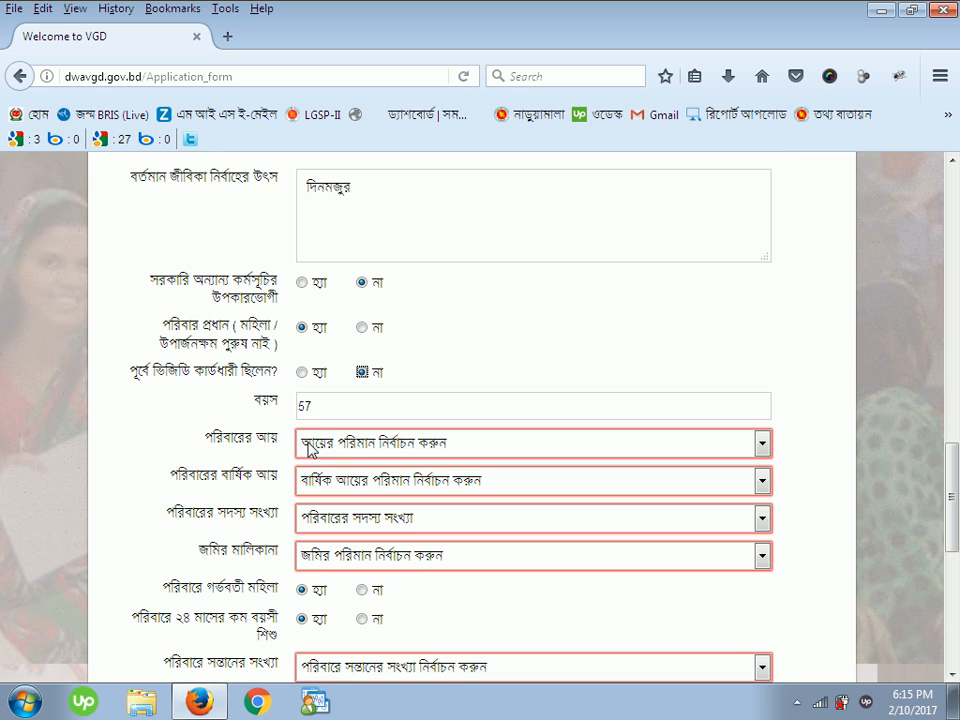
- Set income source দিনমজুর, yearly income ০ - ৫০০০ টাকা, and না for pregnant woman and infant
{"action": "scroll", "coordinate": [373, 413], "scroll_direction": "down", "scroll_amount": 2}
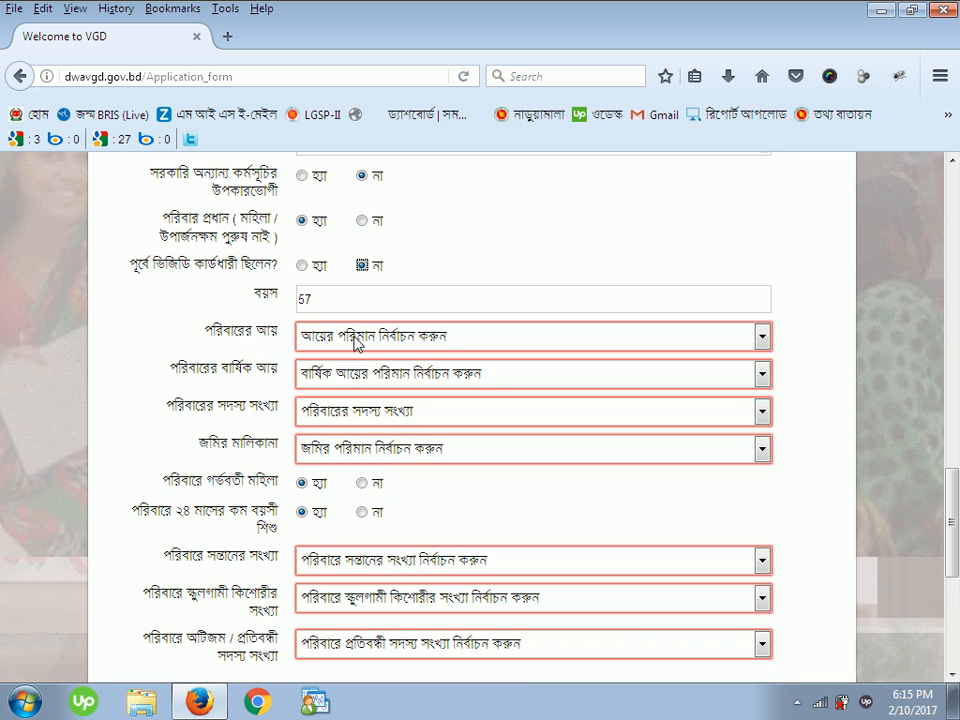
{"action": "left_click", "coordinate": [355, 337]}
{"action": "left_click", "coordinate": [362, 394]}
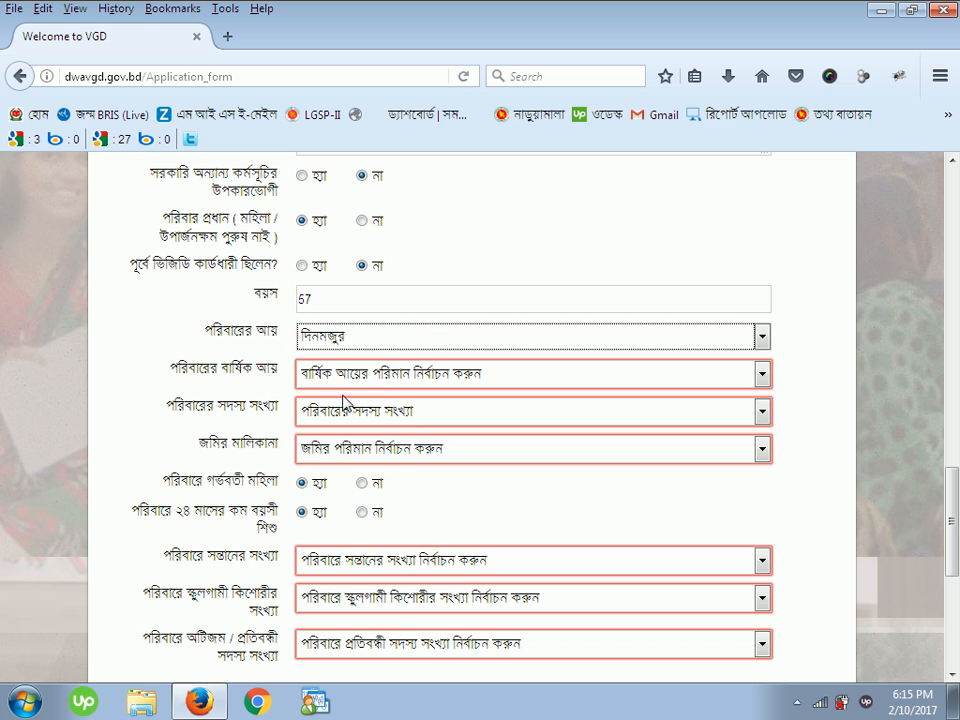
{"action": "left_click", "coordinate": [352, 381]}
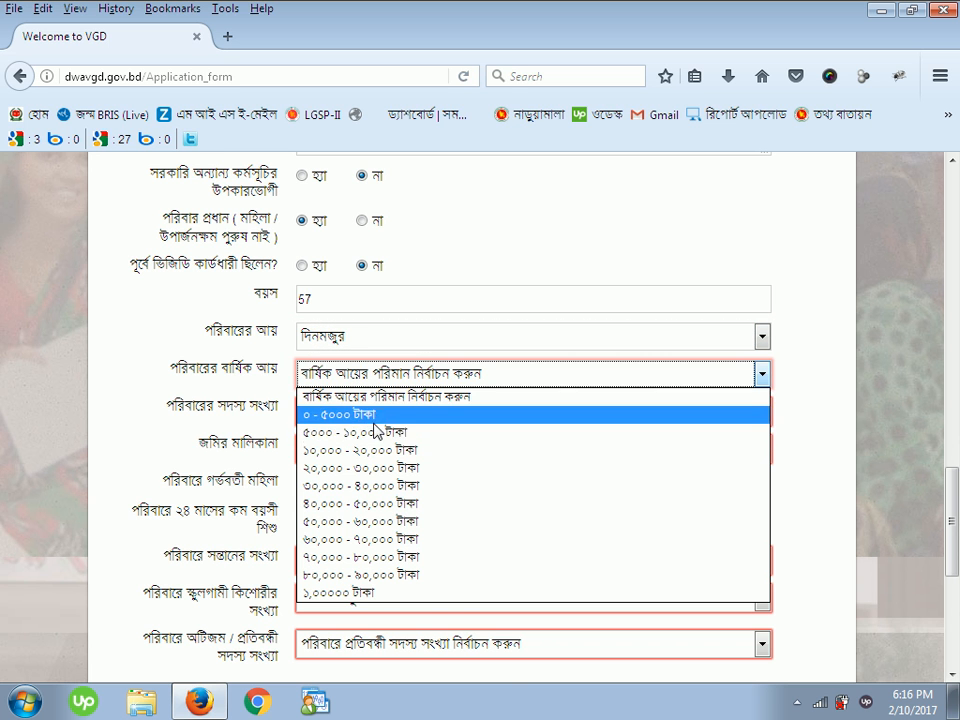
{"action": "left_click", "coordinate": [378, 411]}
{"action": "scroll", "coordinate": [480, 403], "scroll_direction": "down", "scroll_amount": 5}
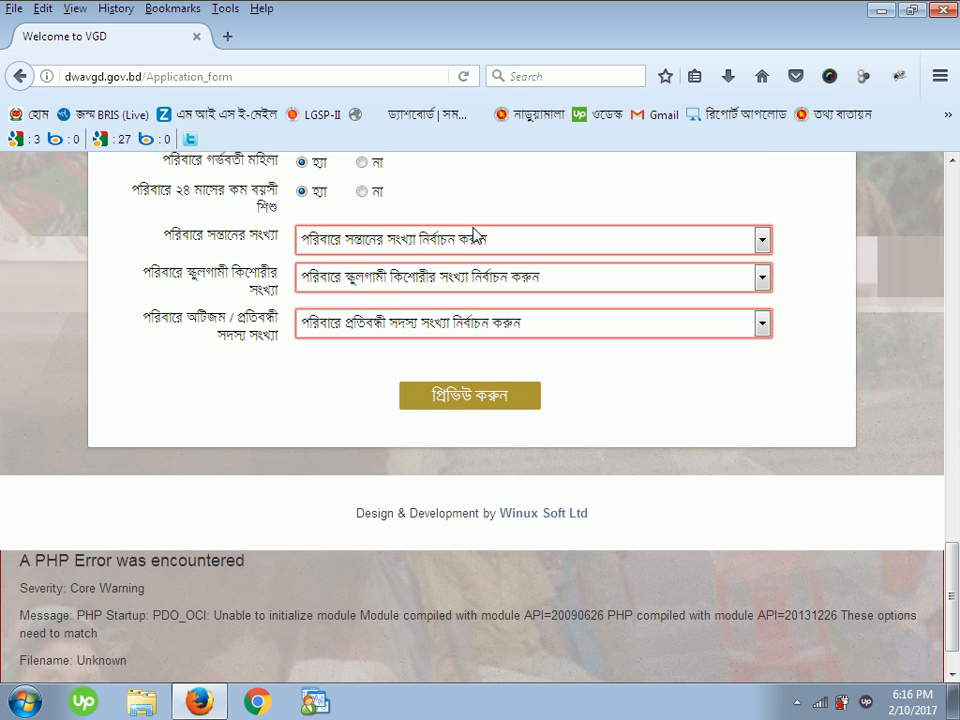
{"action": "scroll", "coordinate": [486, 263], "scroll_direction": "up", "scroll_amount": 1}
{"action": "scroll", "coordinate": [486, 263], "scroll_direction": "up", "scroll_amount": 4}
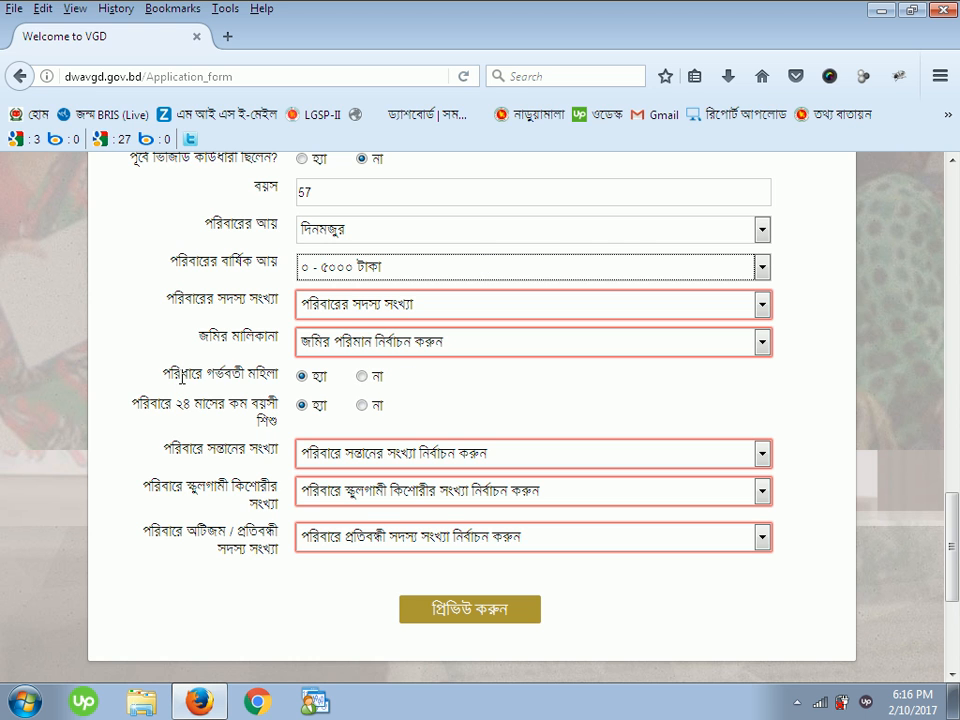
{"action": "left_click", "coordinate": [362, 377]}
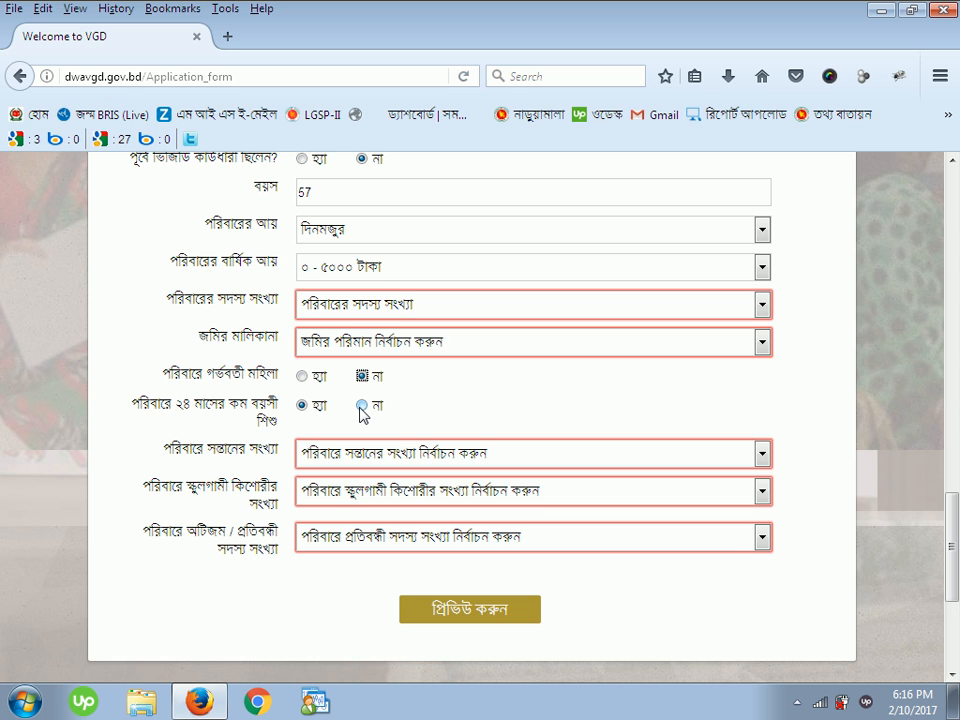
{"action": "left_click", "coordinate": [361, 406]}
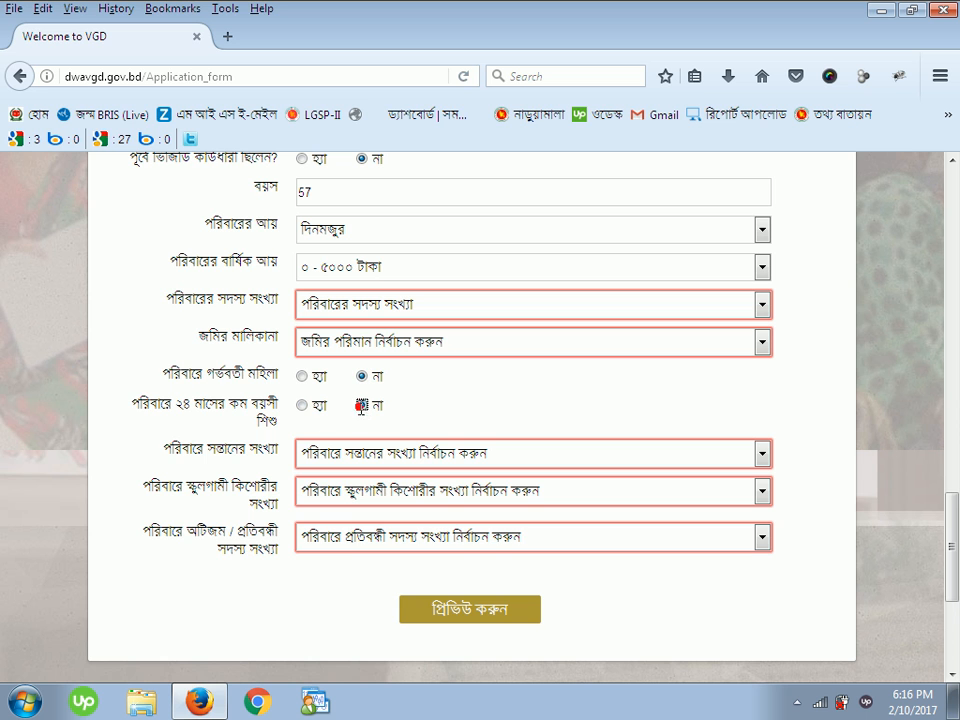
- Set 4 children, 1 schoolgirl, 0 disabled, 6 family members, and land ownership ভূমিহীন
{"action": "left_click", "coordinate": [340, 453]}
{"action": "left_click", "coordinate": [355, 566]}
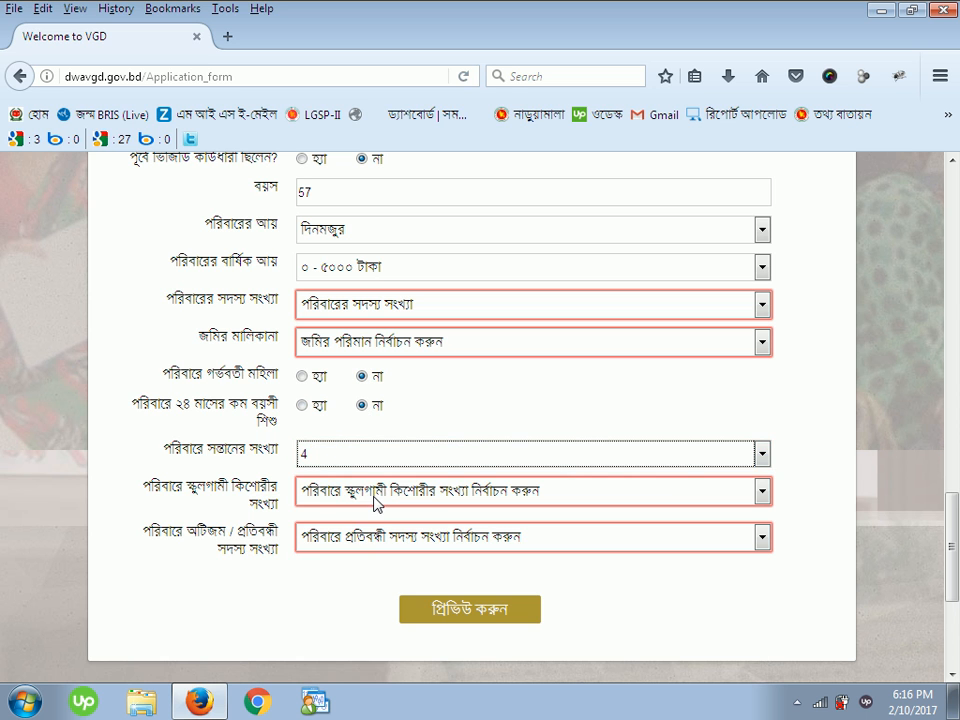
{"action": "left_click", "coordinate": [418, 497]}
{"action": "left_click", "coordinate": [345, 328]}
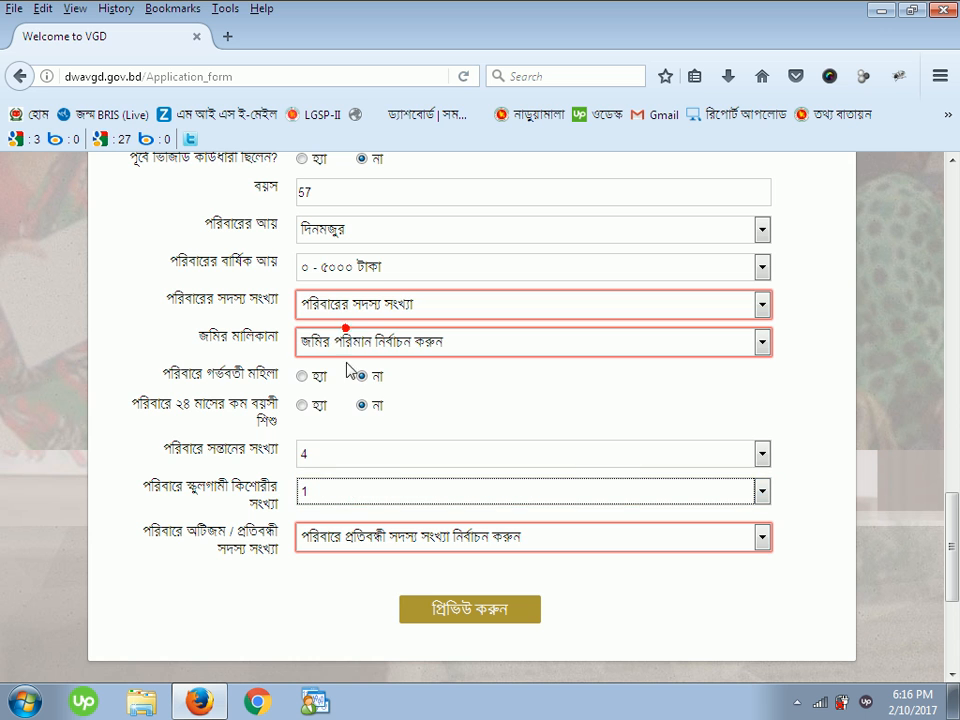
{"action": "left_click", "coordinate": [368, 539]}
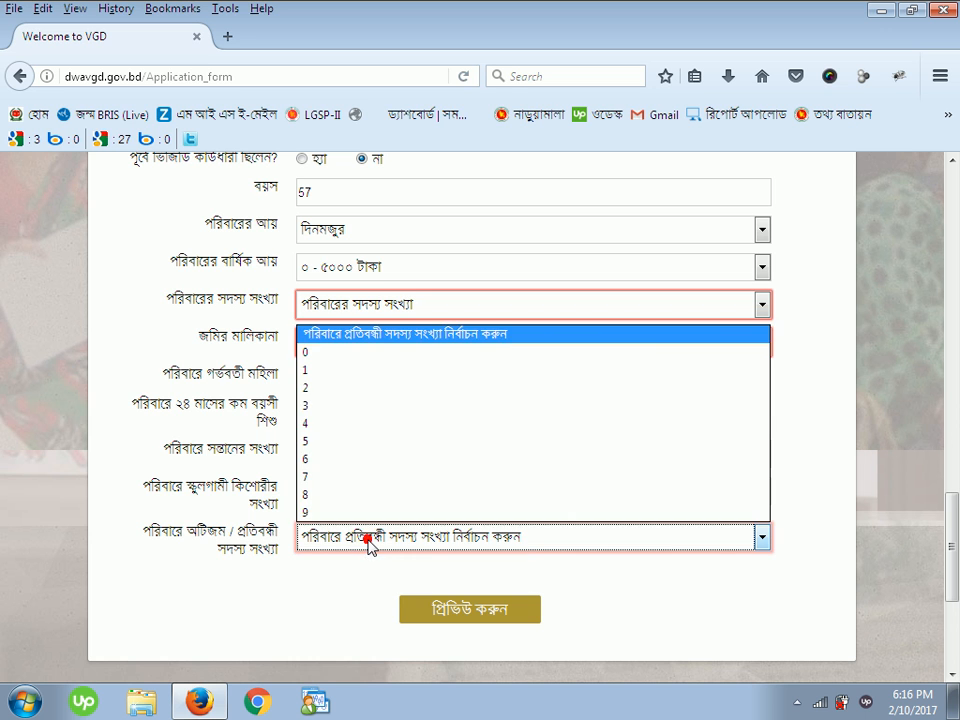
{"action": "left_click", "coordinate": [336, 354]}
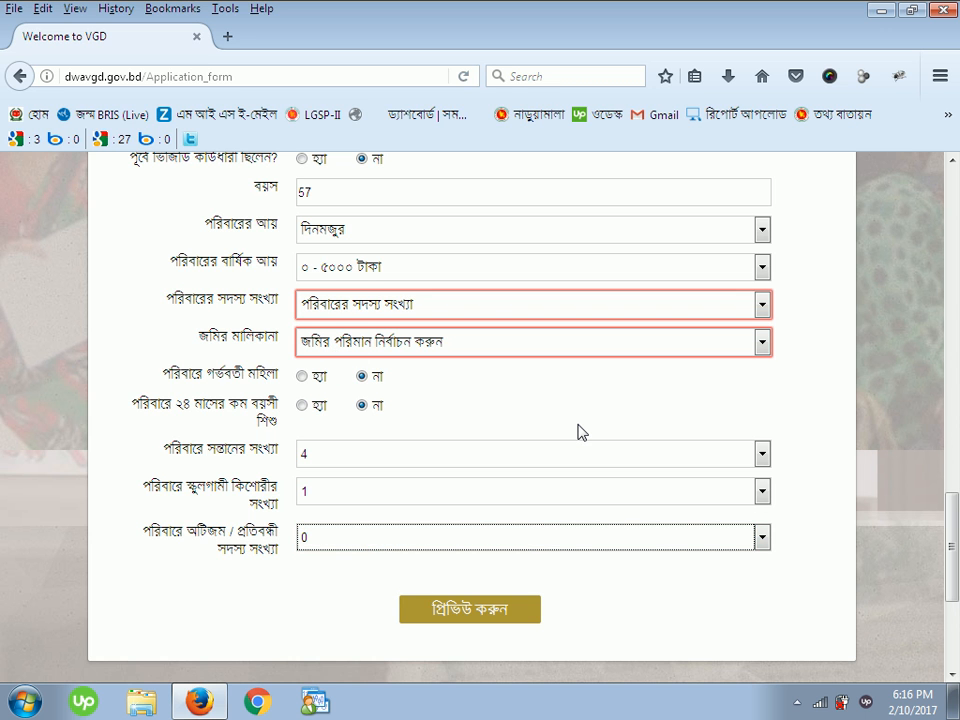
{"action": "left_click", "coordinate": [512, 314]}
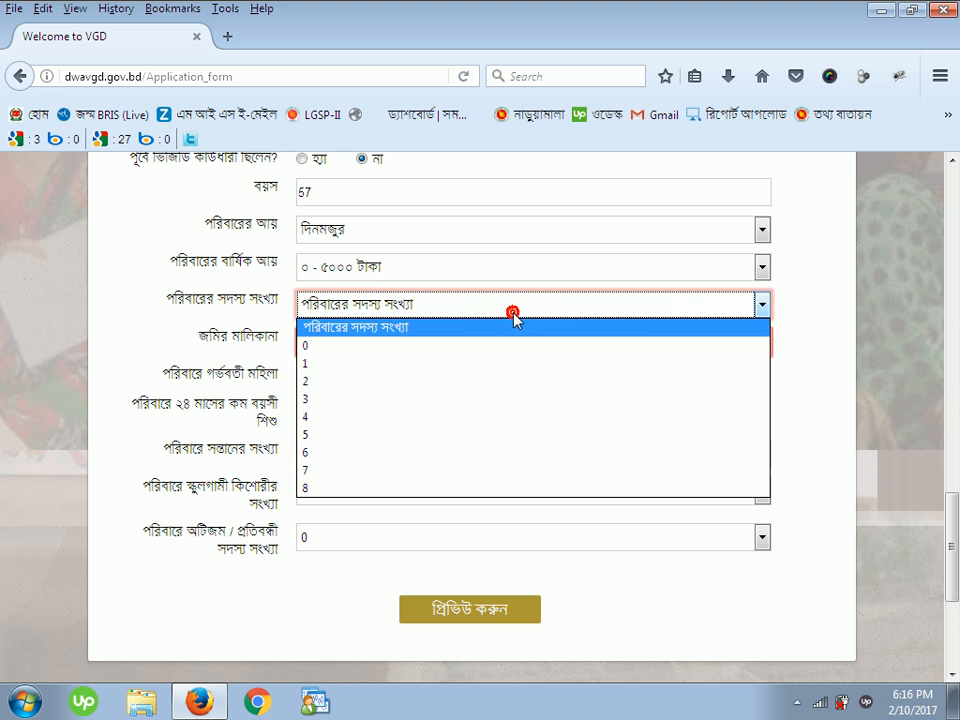
{"action": "left_click", "coordinate": [467, 452]}
{"action": "left_click", "coordinate": [469, 345]}
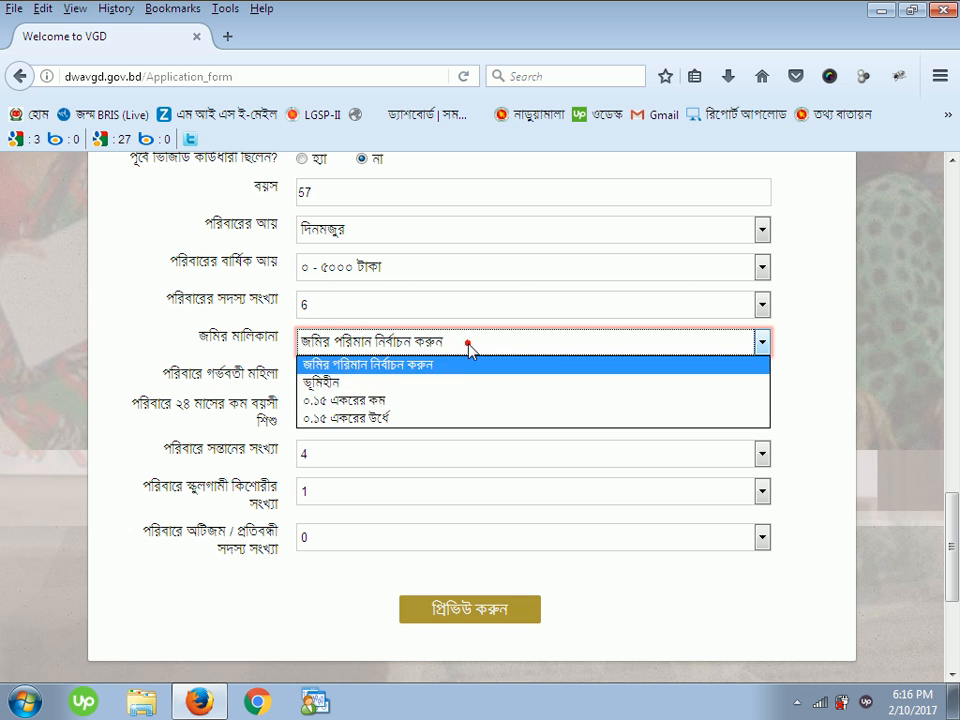
{"action": "left_click", "coordinate": [440, 385]}
{"action": "scroll", "coordinate": [499, 326], "scroll_direction": "up", "scroll_amount": 15}
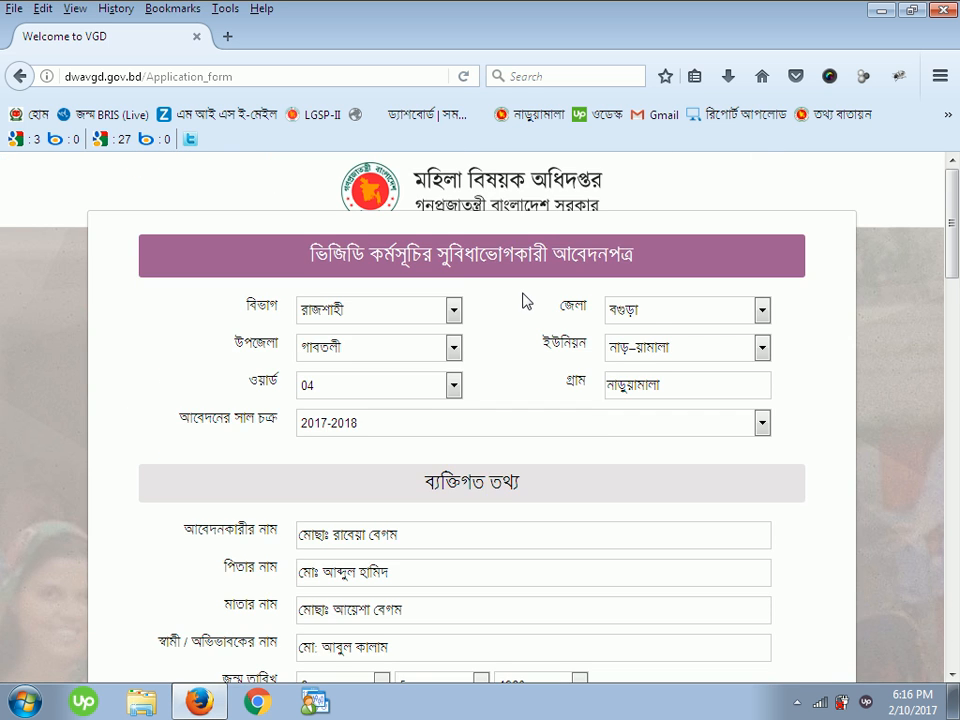
{"action": "scroll", "coordinate": [524, 301], "scroll_direction": "down", "scroll_amount": 15}
- Preview the completed VGD form and review its summary of entered details and applicant photo
{"action": "scroll", "coordinate": [526, 326], "scroll_direction": "down", "scroll_amount": 3}
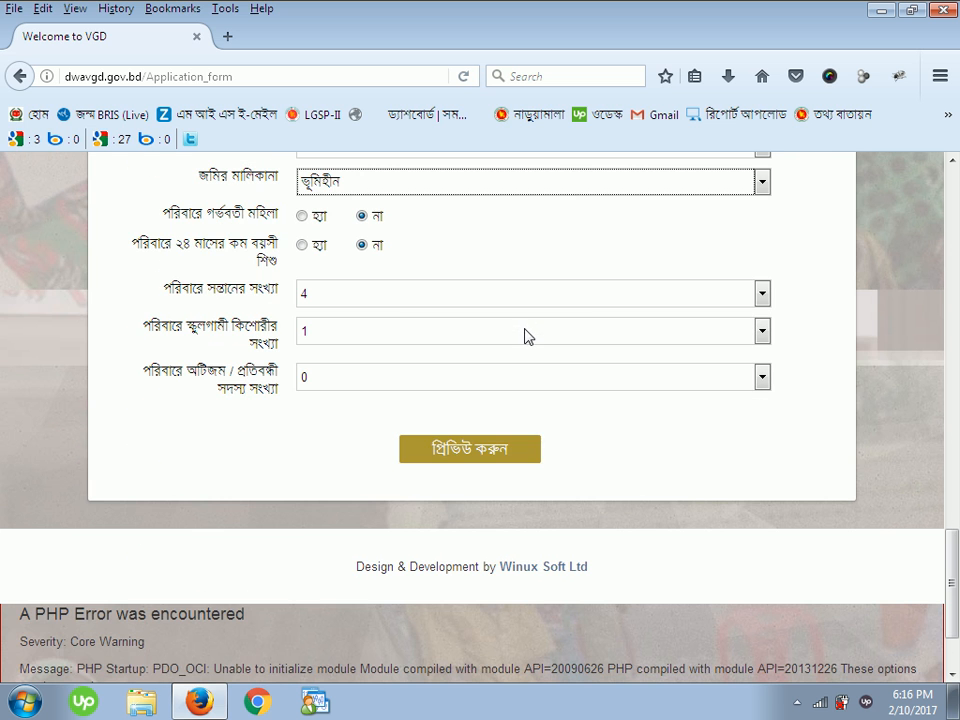
{"action": "left_click", "coordinate": [478, 462]}
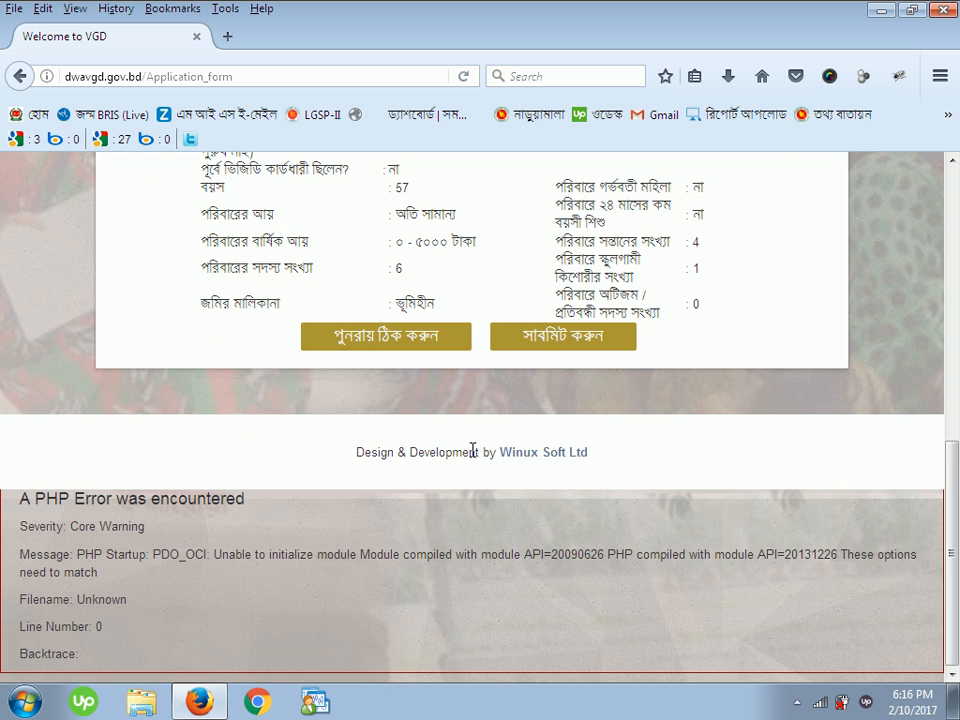
{"action": "scroll", "coordinate": [643, 422], "scroll_direction": "up", "scroll_amount": 10}
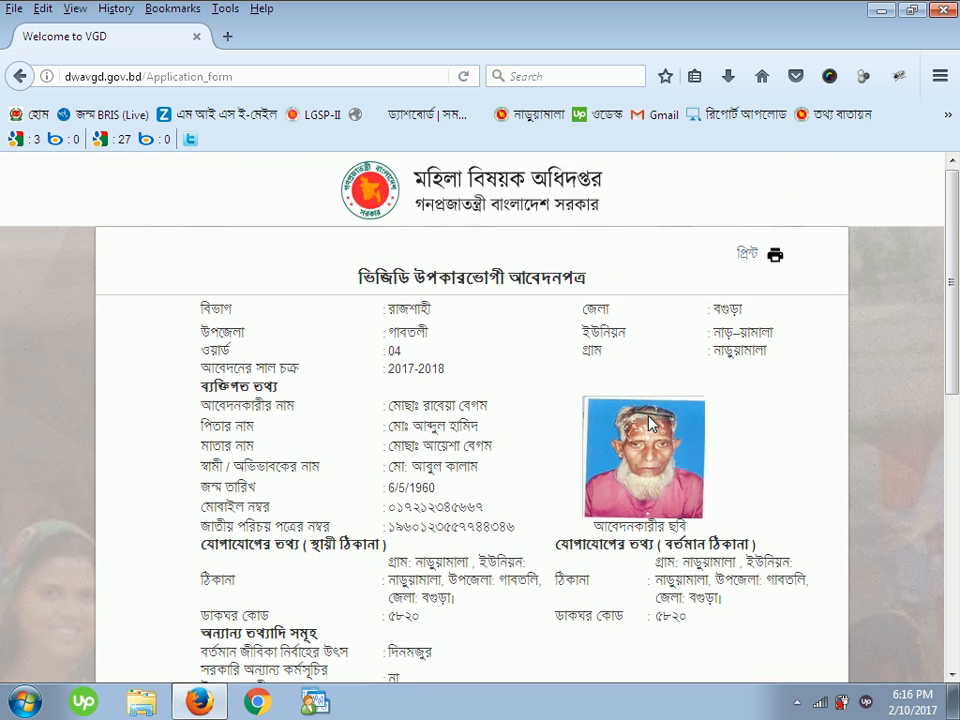
{"action": "scroll", "coordinate": [549, 364], "scroll_direction": "down", "scroll_amount": 5}
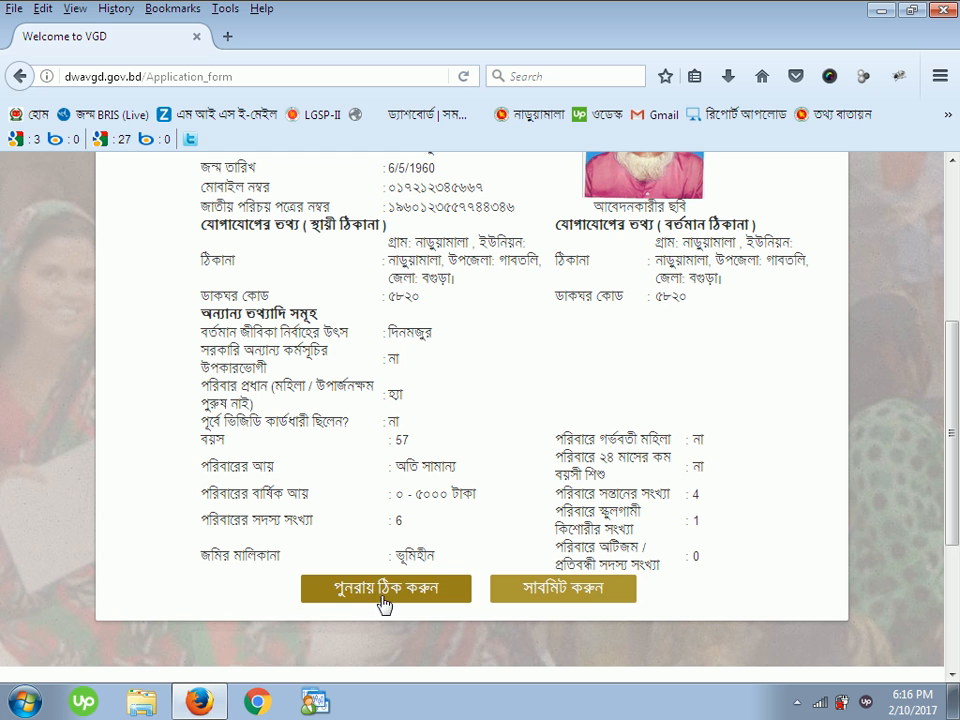
{"action": "scroll", "coordinate": [618, 440], "scroll_direction": "up", "scroll_amount": 4}
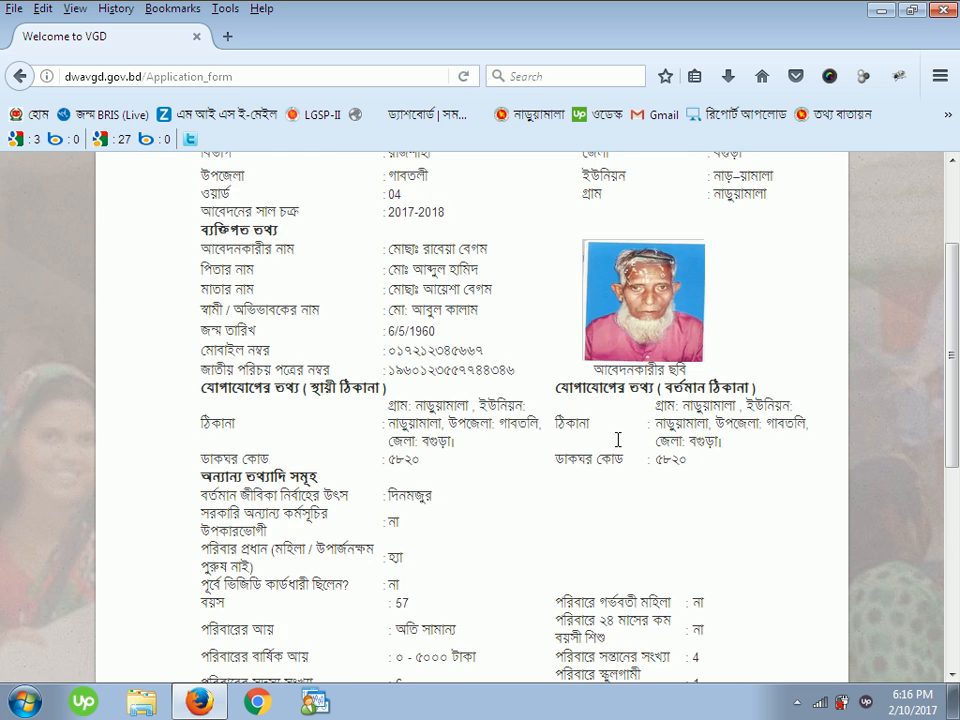
{"action": "left_click", "coordinate": [797, 703]}
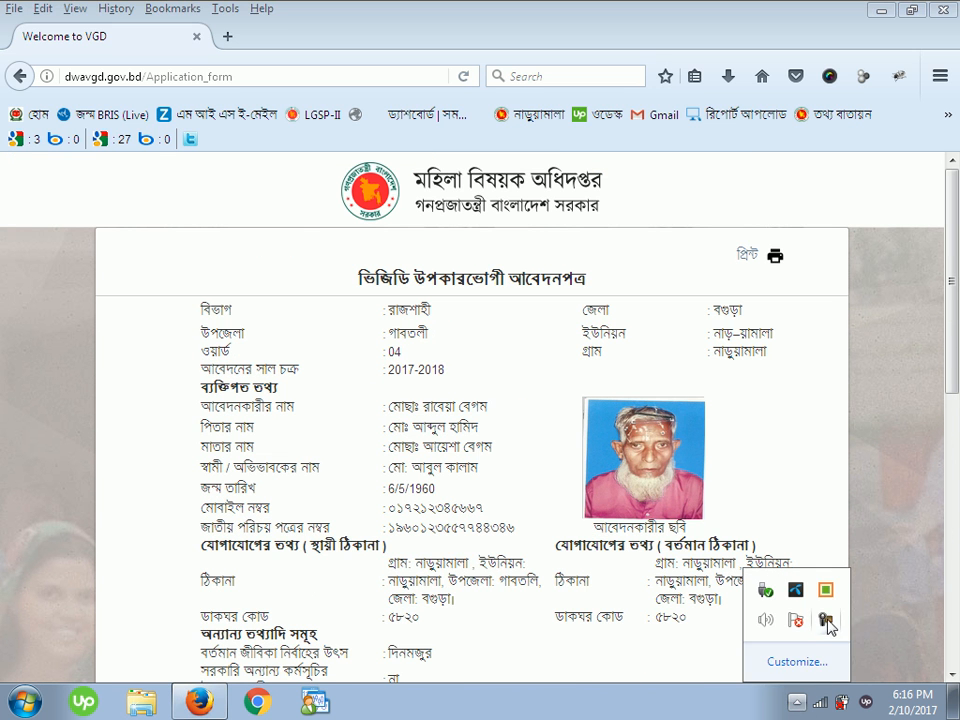